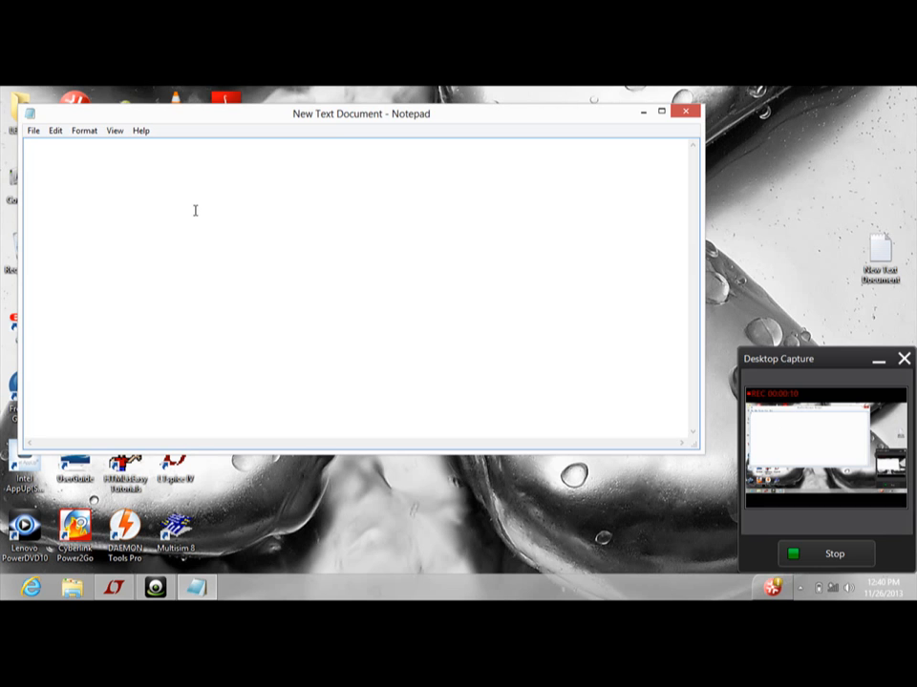
Write the presenter's full name and "lt spice" below it, separated by blank lines, in the text document; save and close it
text(saxena )
text(1t)
text( spice)
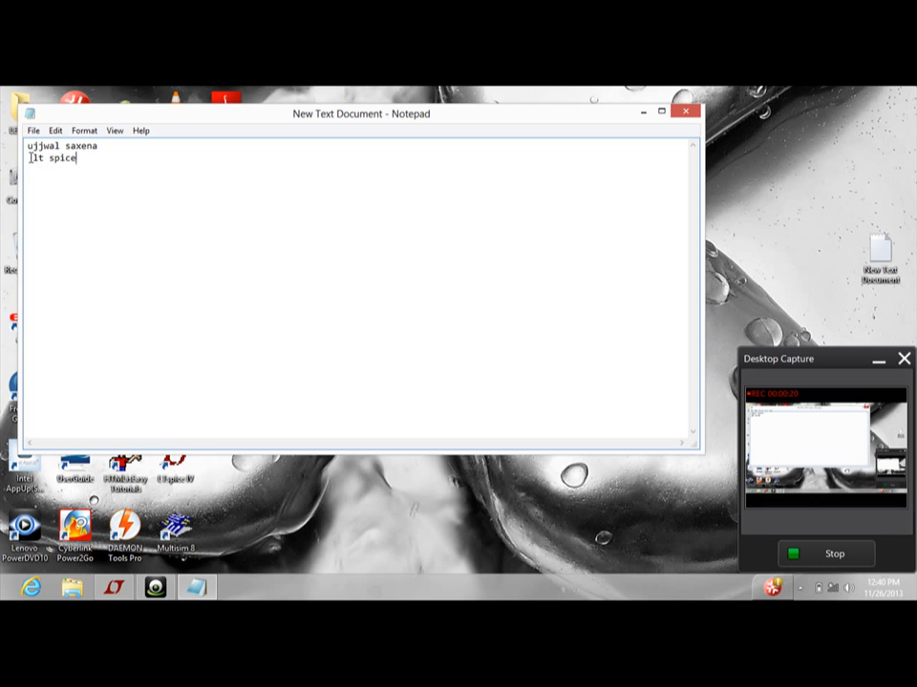
key(Return)
key(Return)
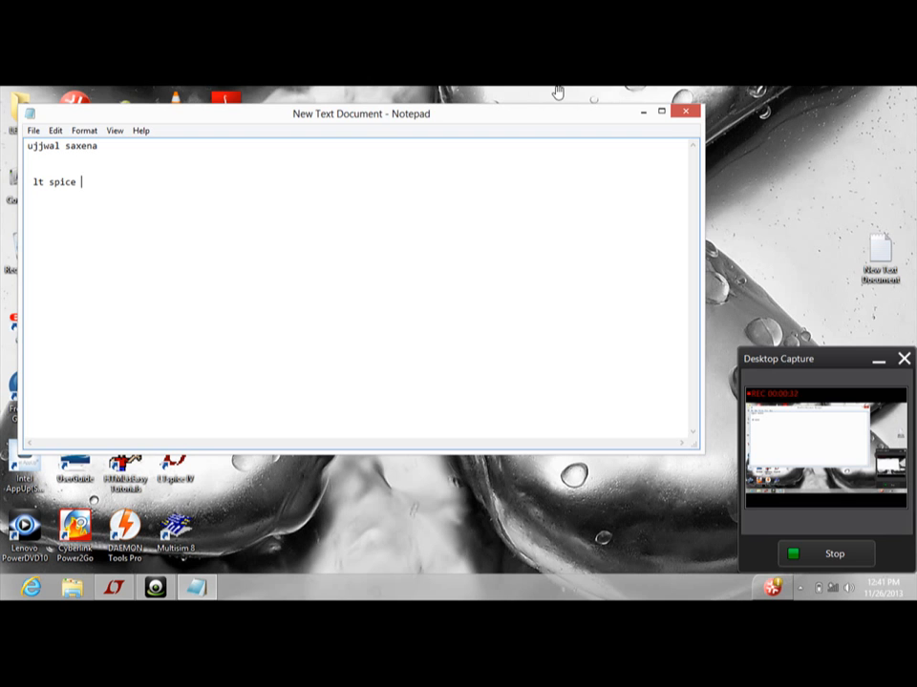
key(alt+F4)
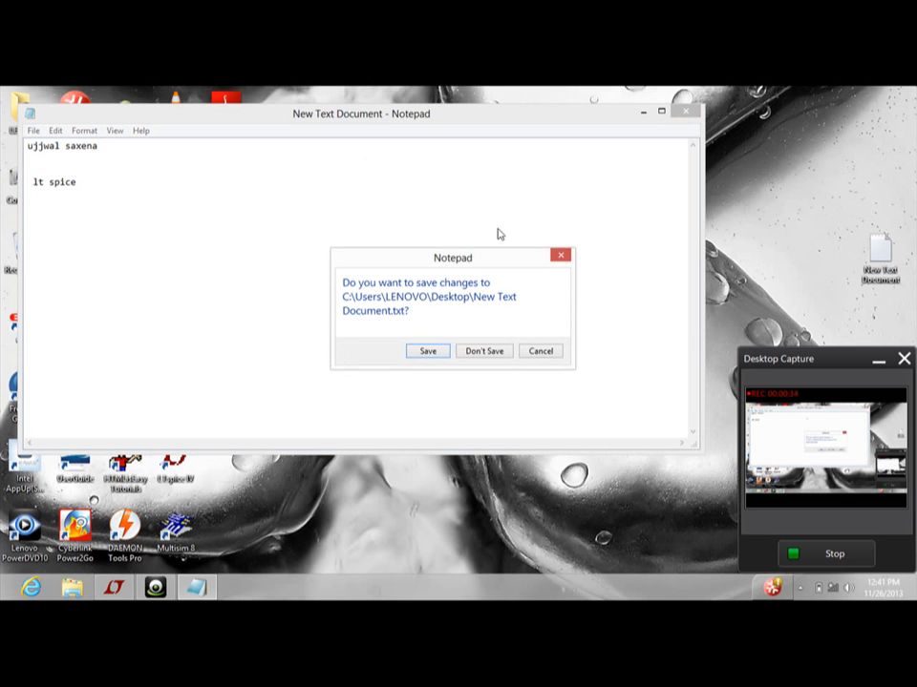
click(435, 352)
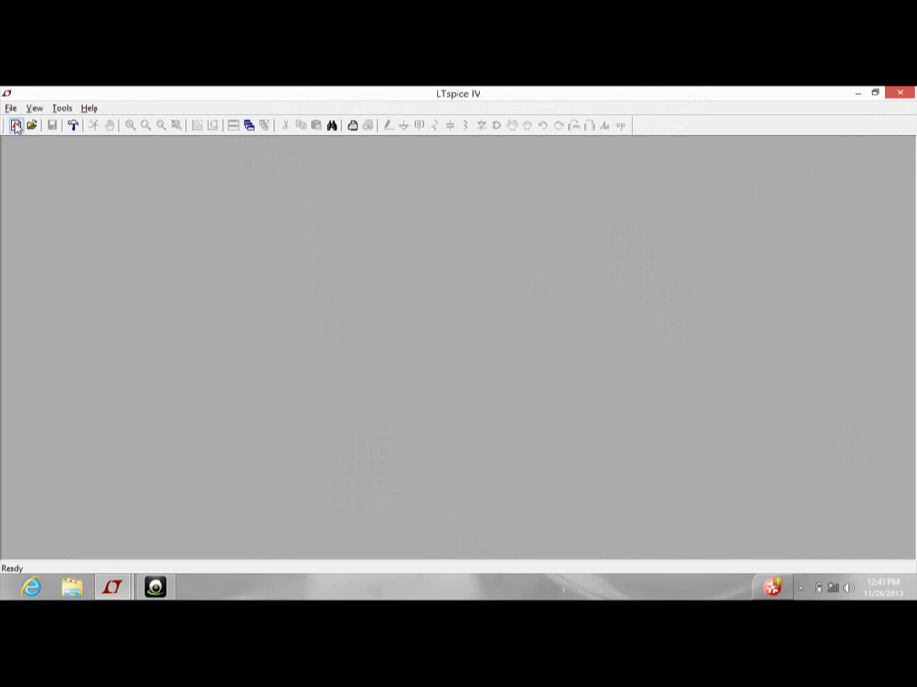
Switch to LTspice IV and create two new blank schematics, keeping the second one active
click(15, 126)
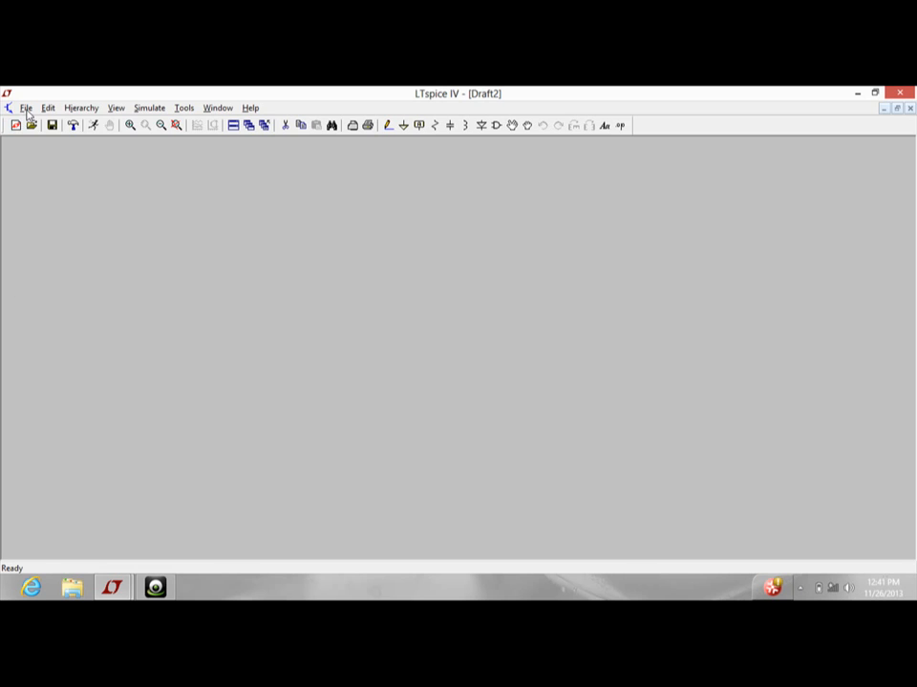
click(27, 109)
click(34, 123)
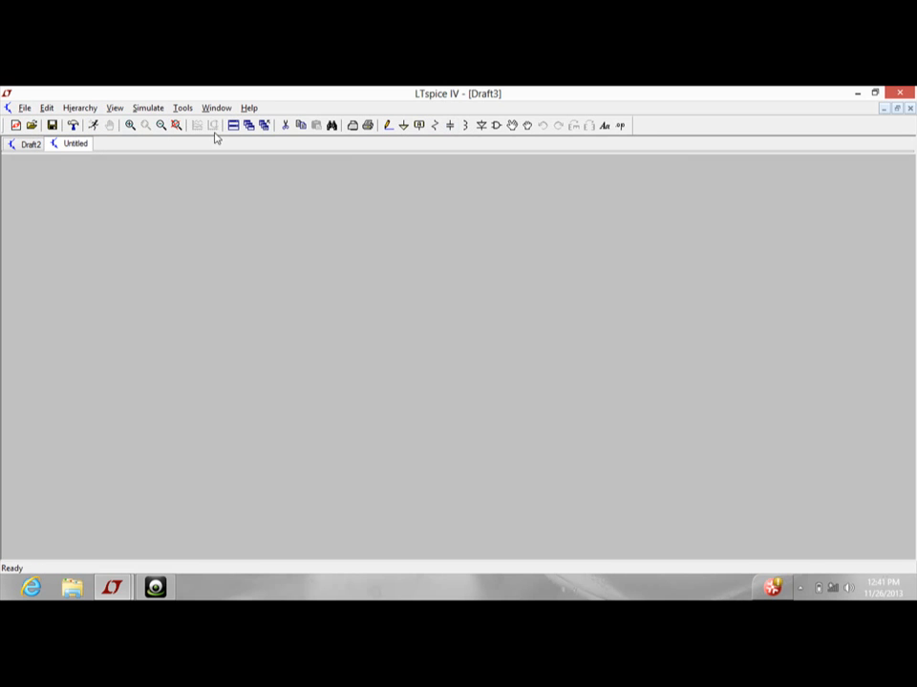
Place one bipolar NPN transistor (npn) near the middle of the blank schematic
click(386, 125)
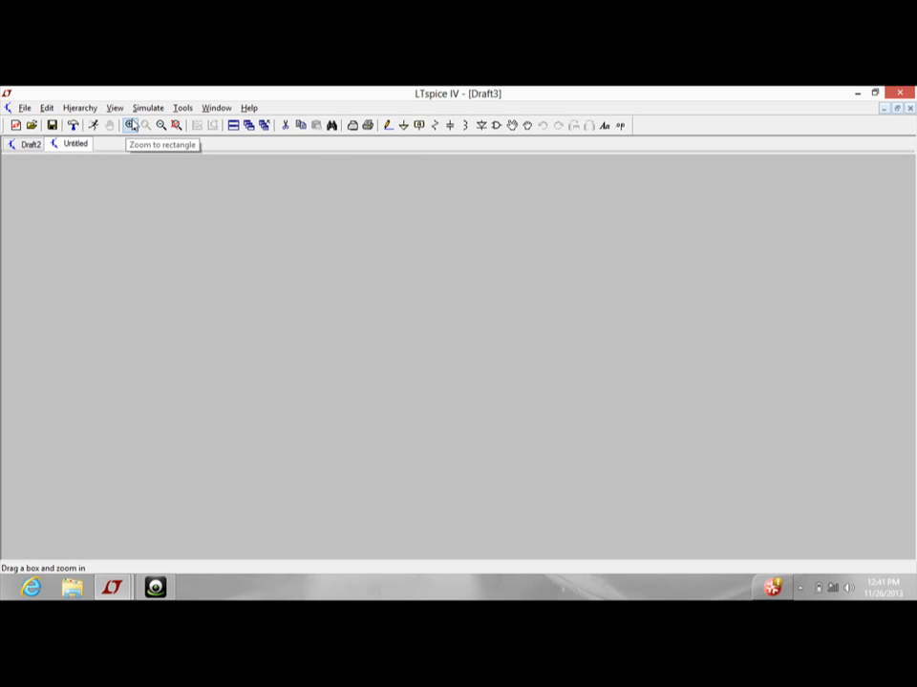
click(497, 126)
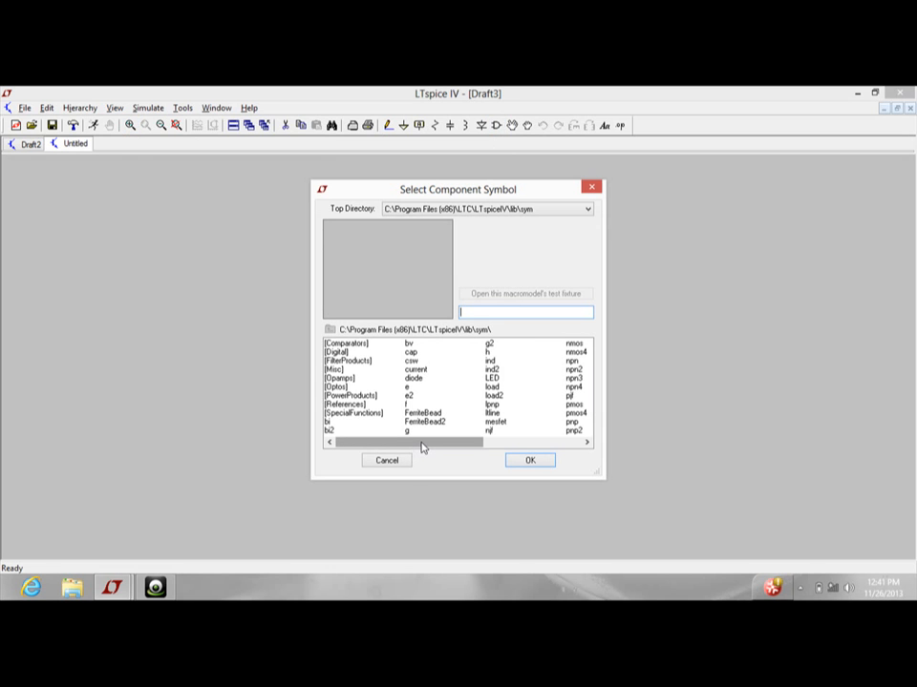
drag(422, 447, 486, 451)
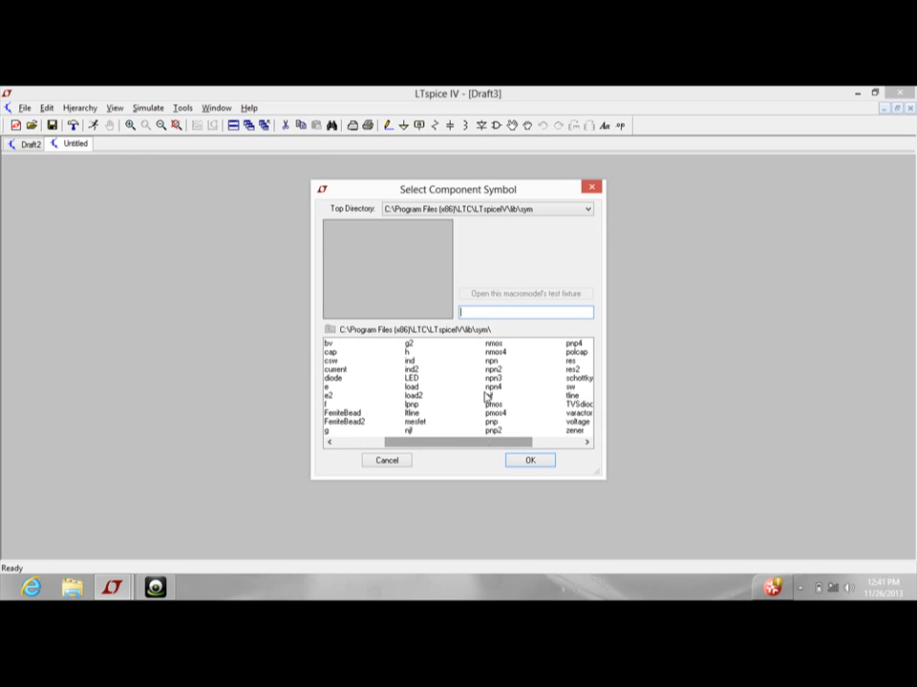
click(489, 363)
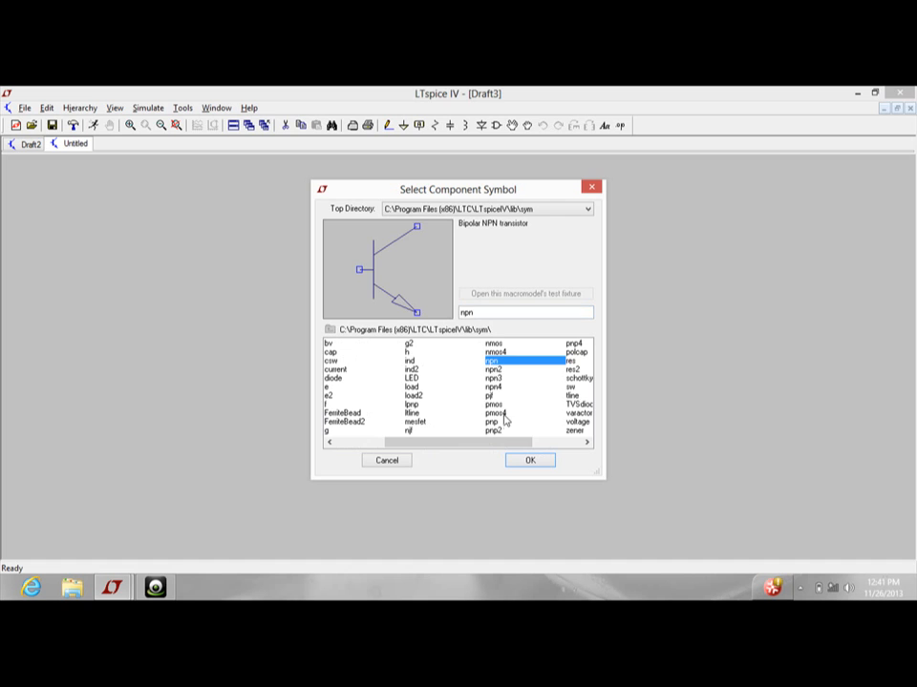
click(530, 460)
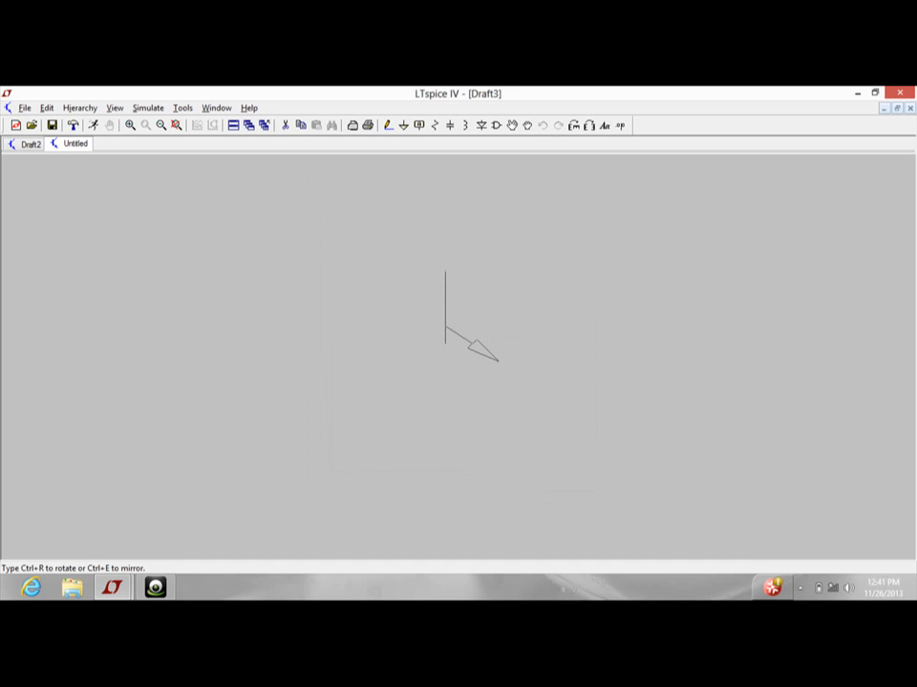
click(435, 329)
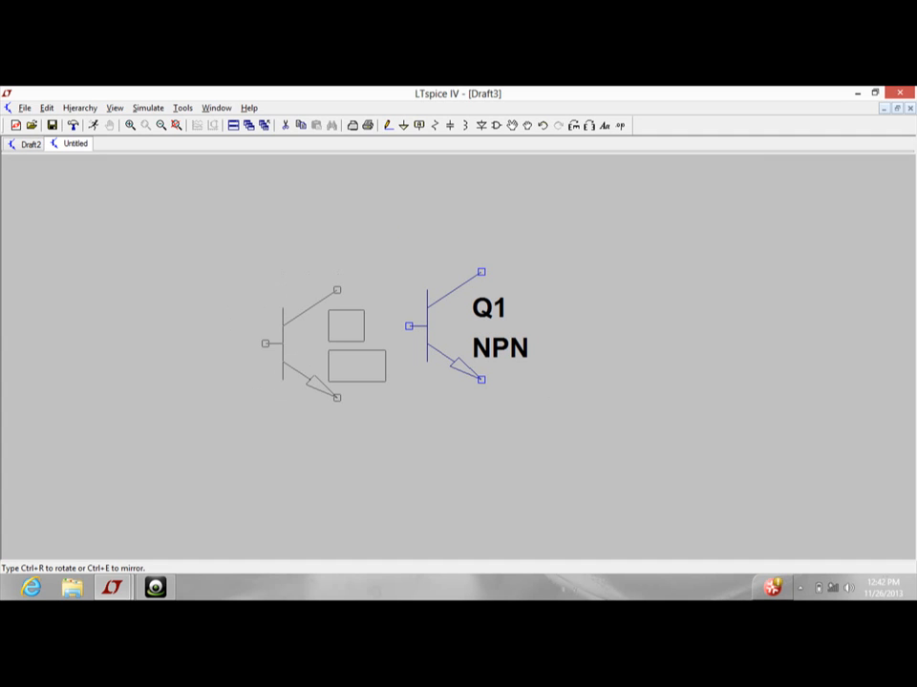
key(Escape)
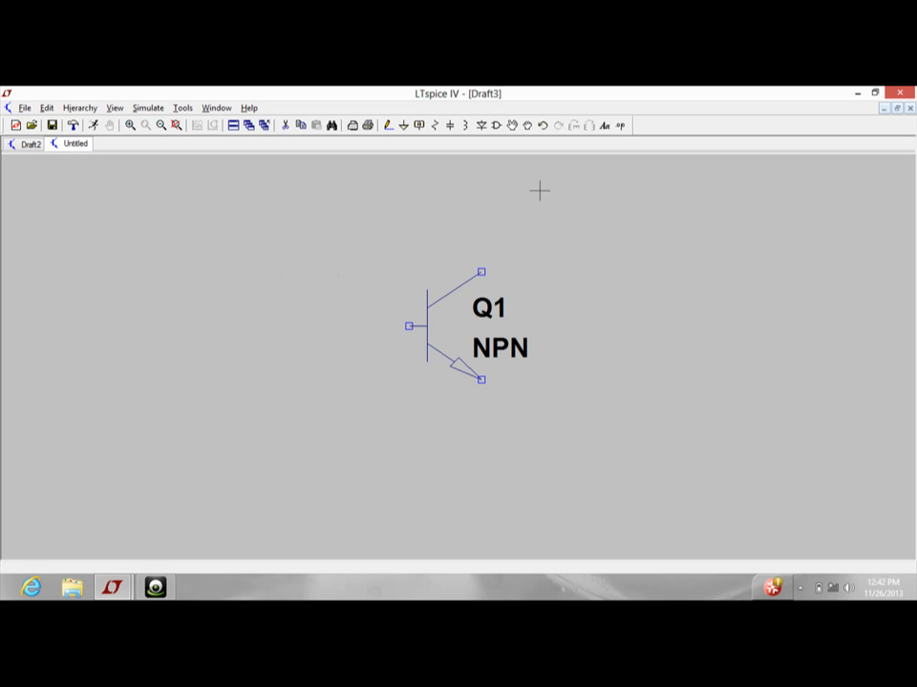
Place one voltage source (voltage) on the collector side of the NPN transistor, to its right
click(497, 126)
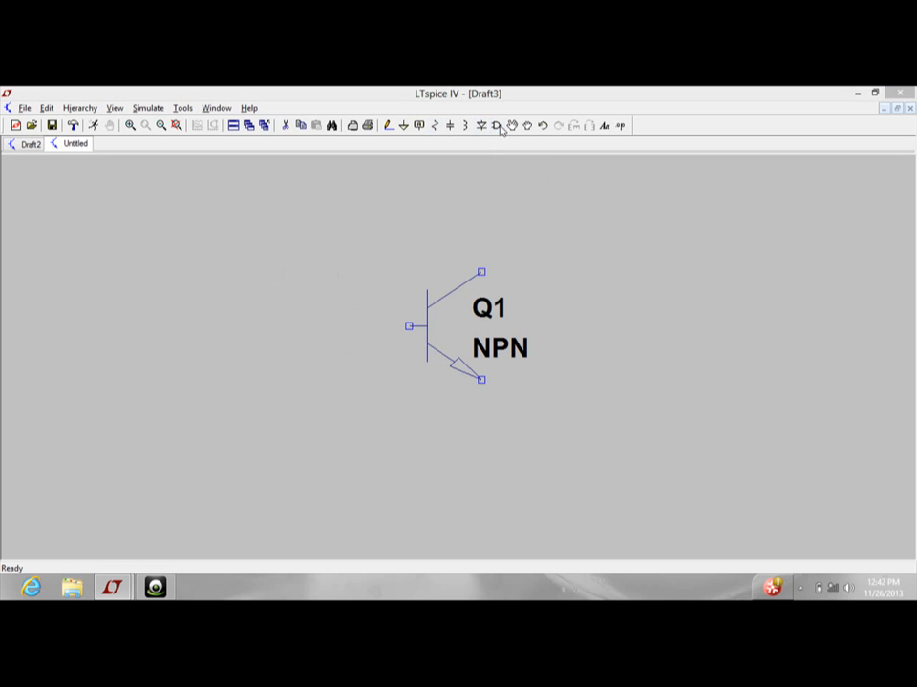
drag(521, 447, 550, 446)
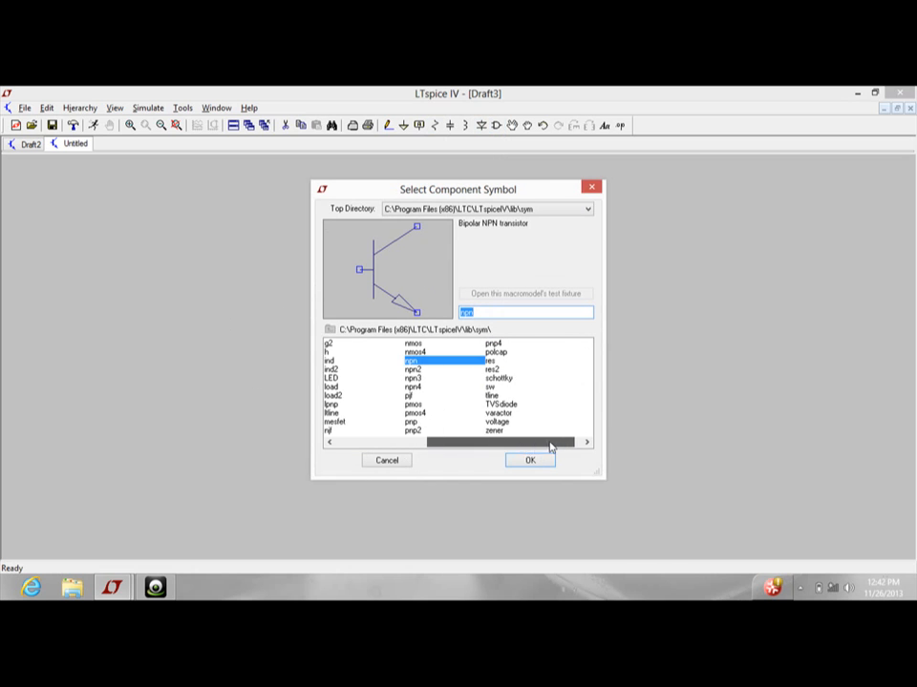
click(511, 422)
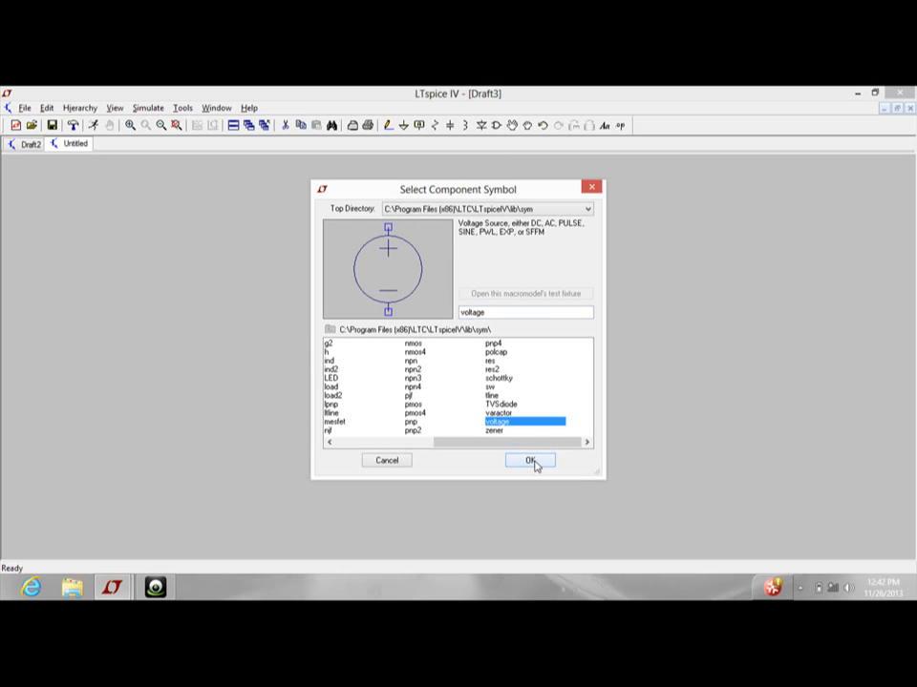
click(530, 460)
click(607, 315)
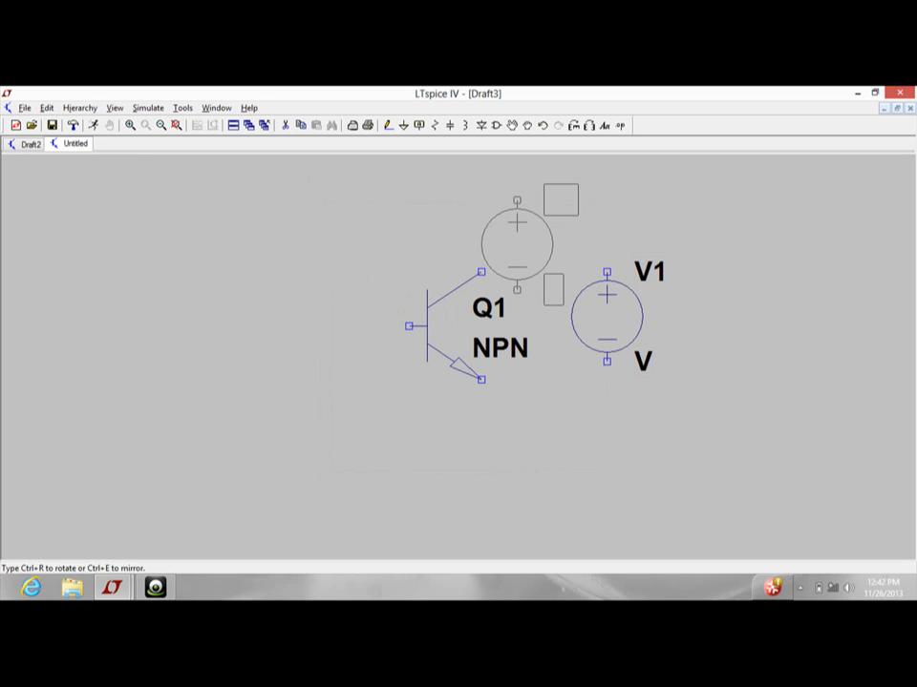
key(Escape)
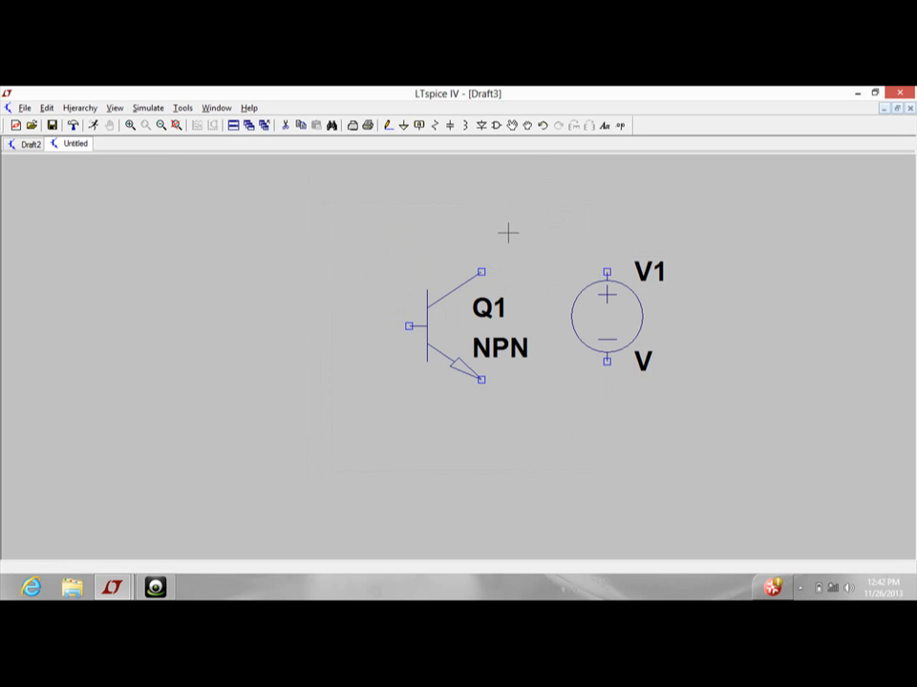
Place one current source (current) on the base side of the NPN transistor, to its left
click(497, 125)
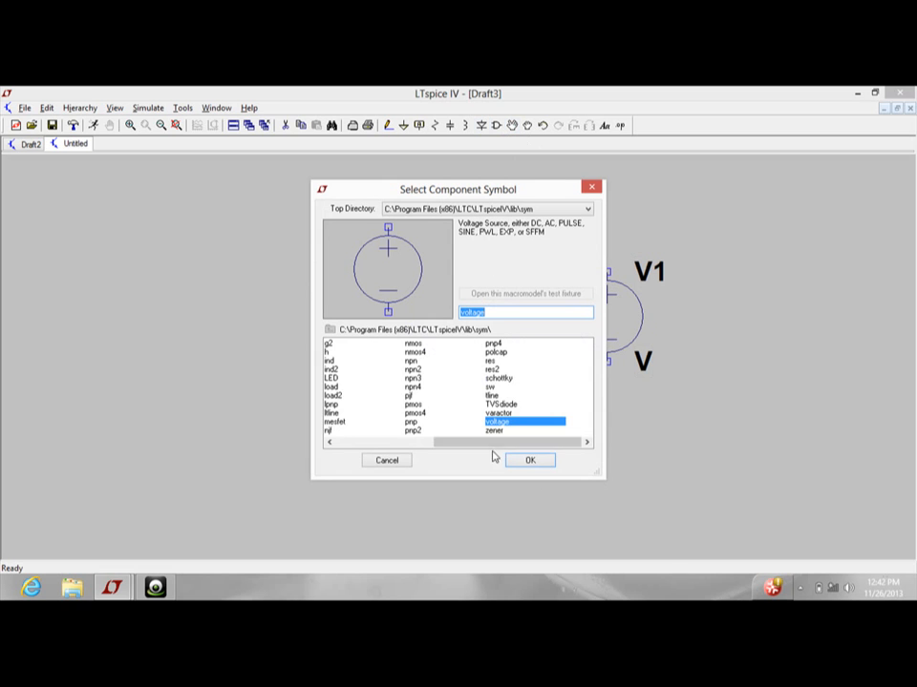
drag(439, 442, 338, 442)
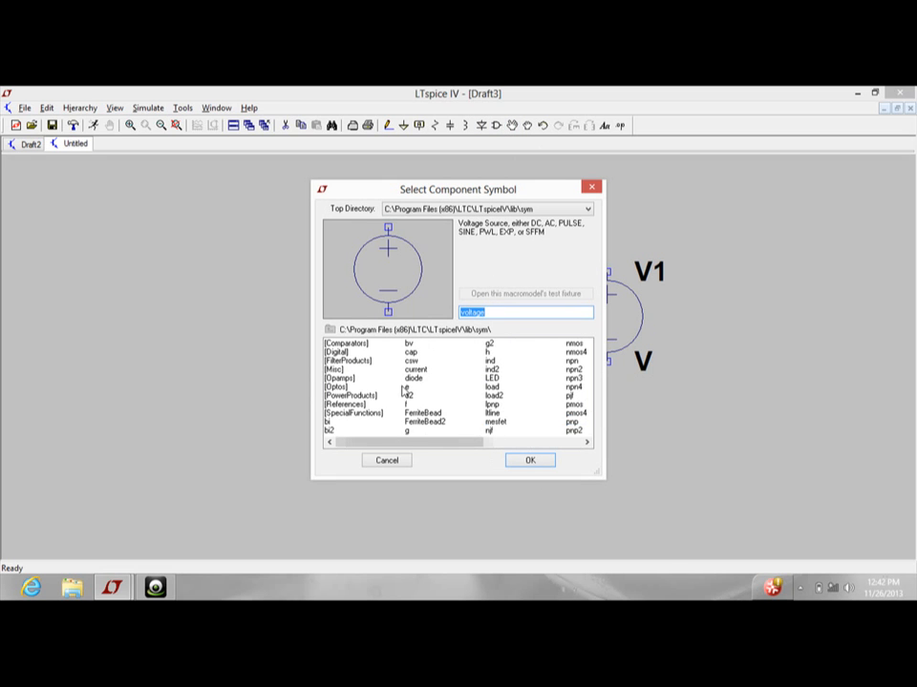
click(409, 380)
click(407, 371)
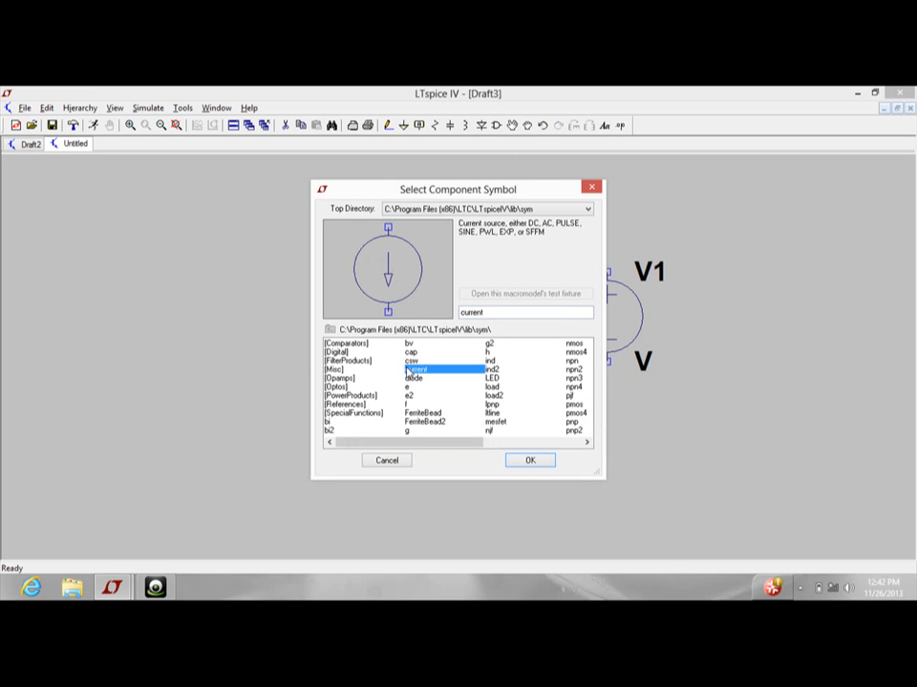
click(530, 464)
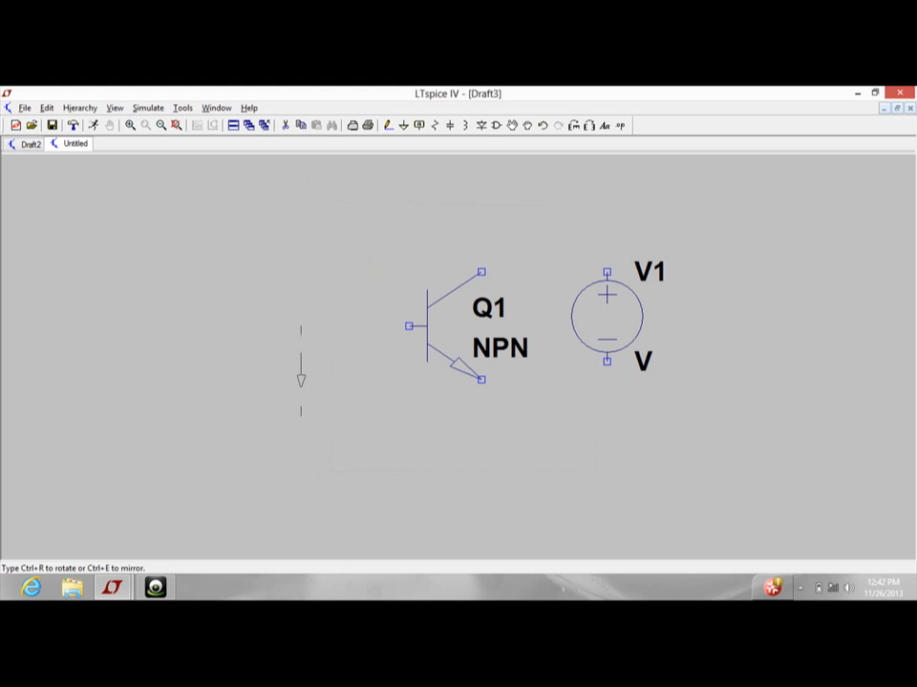
click(265, 353)
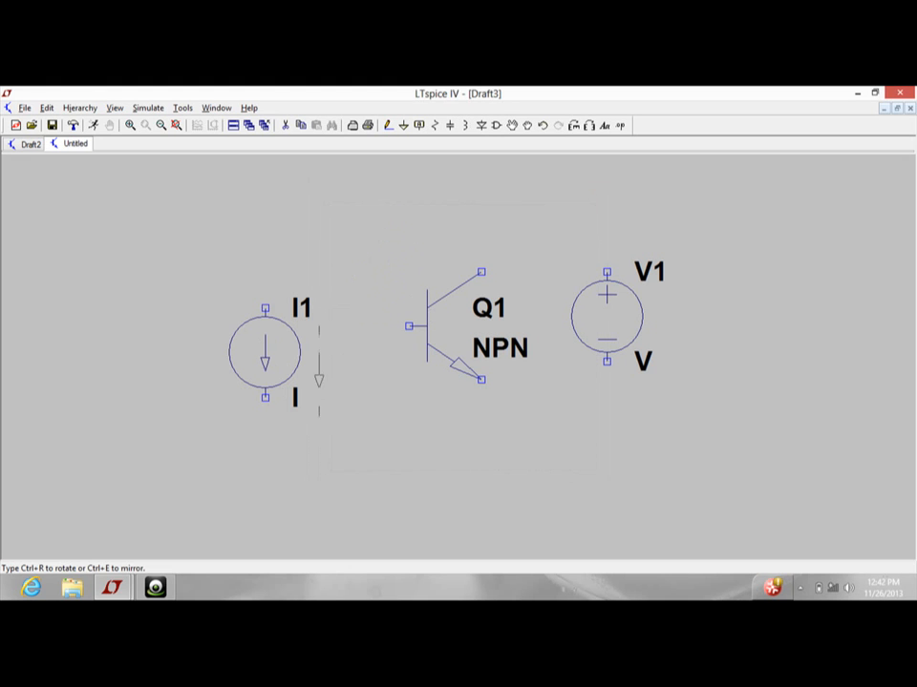
key(Escape)
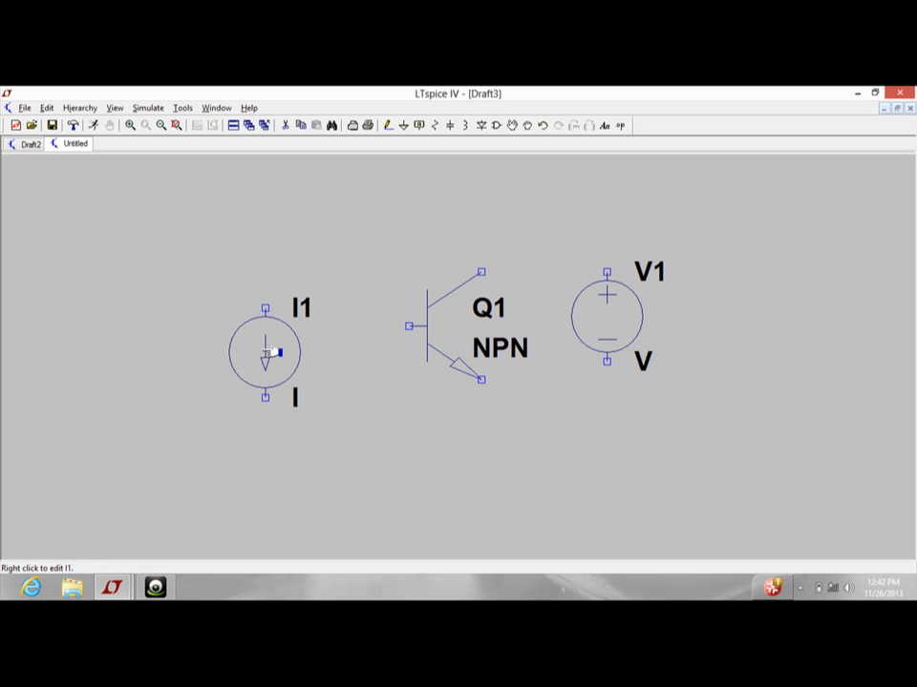
Move the current source slightly down and left, rotating it 180 degrees so its arrow points up
click(512, 126)
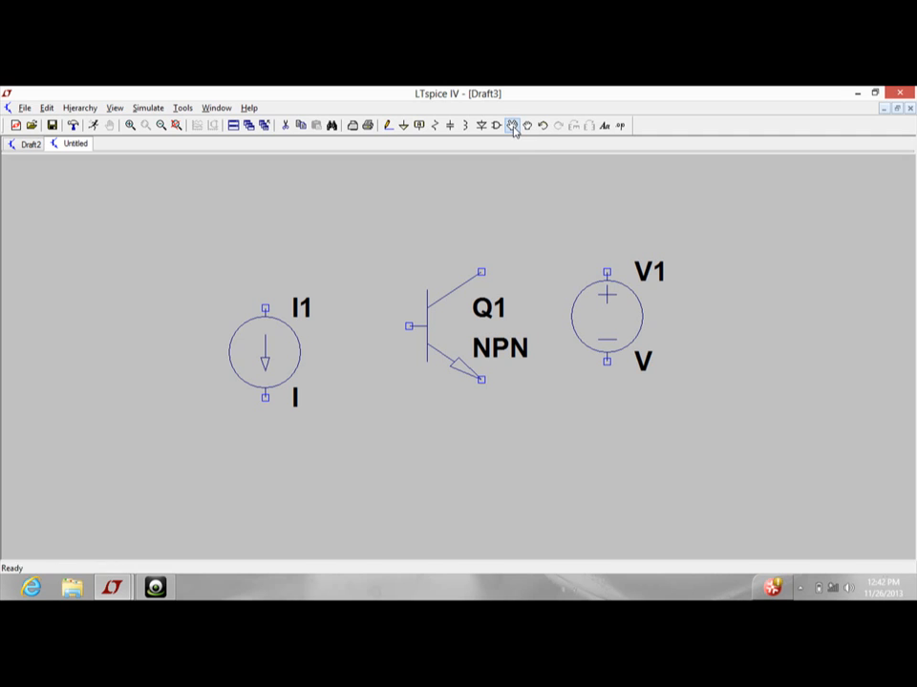
click(263, 345)
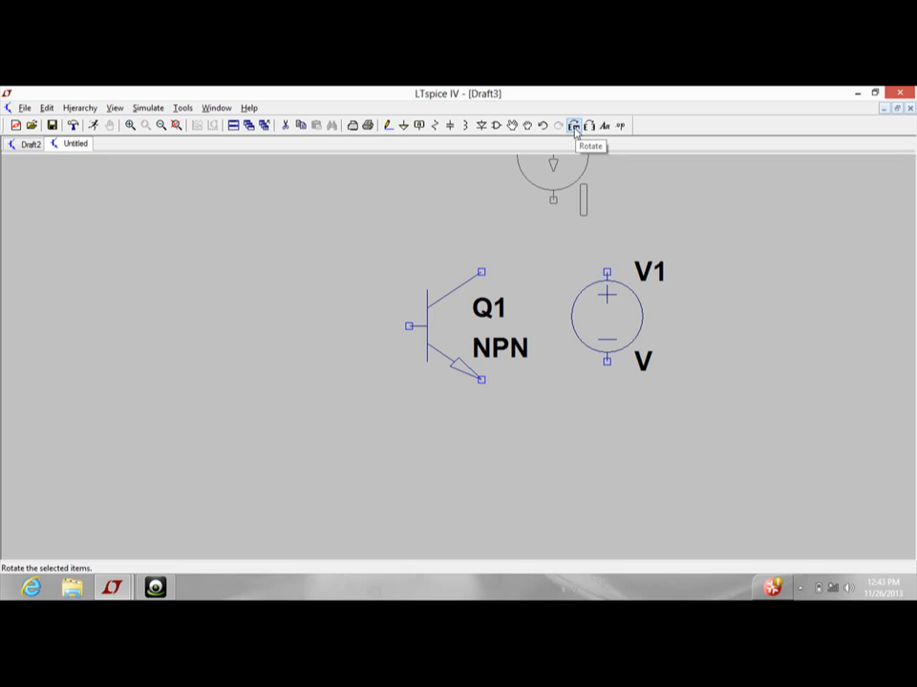
click(574, 127)
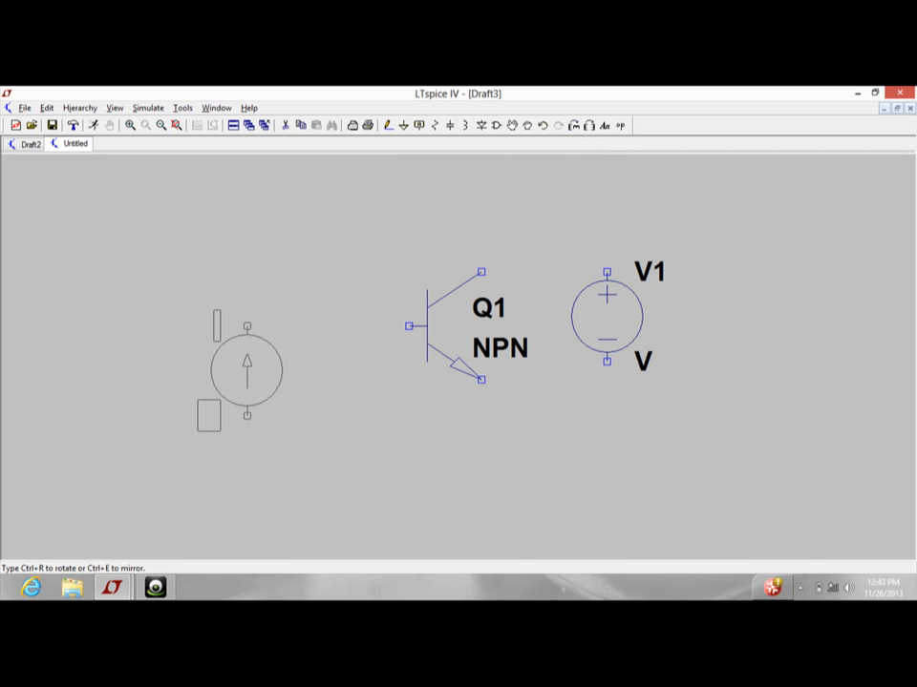
click(247, 372)
key(Escape)
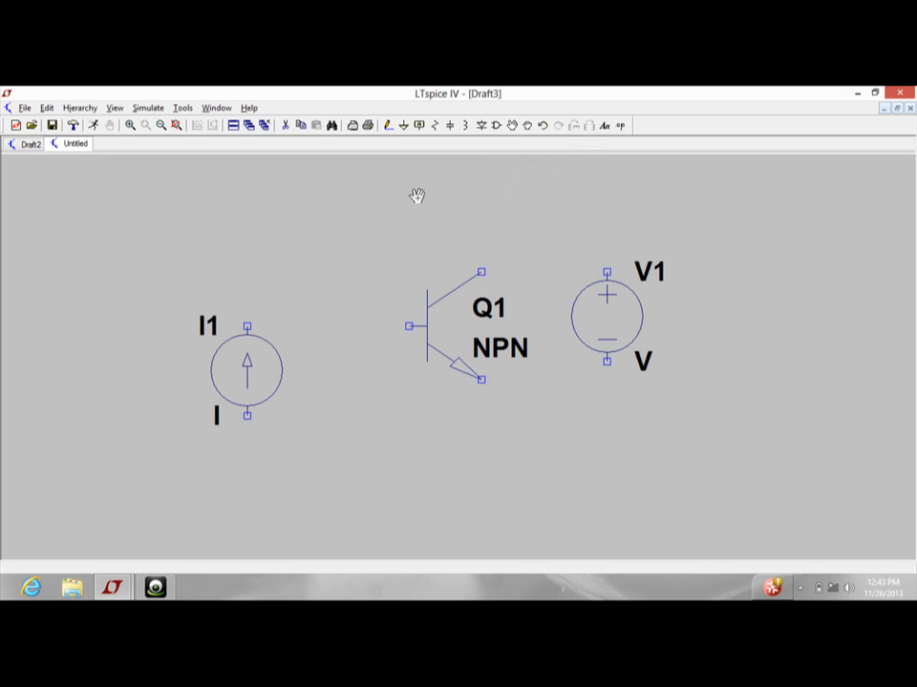
Wire the current source's upper terminal to the transistor base, and the collector to the voltage source's positive terminal
click(388, 127)
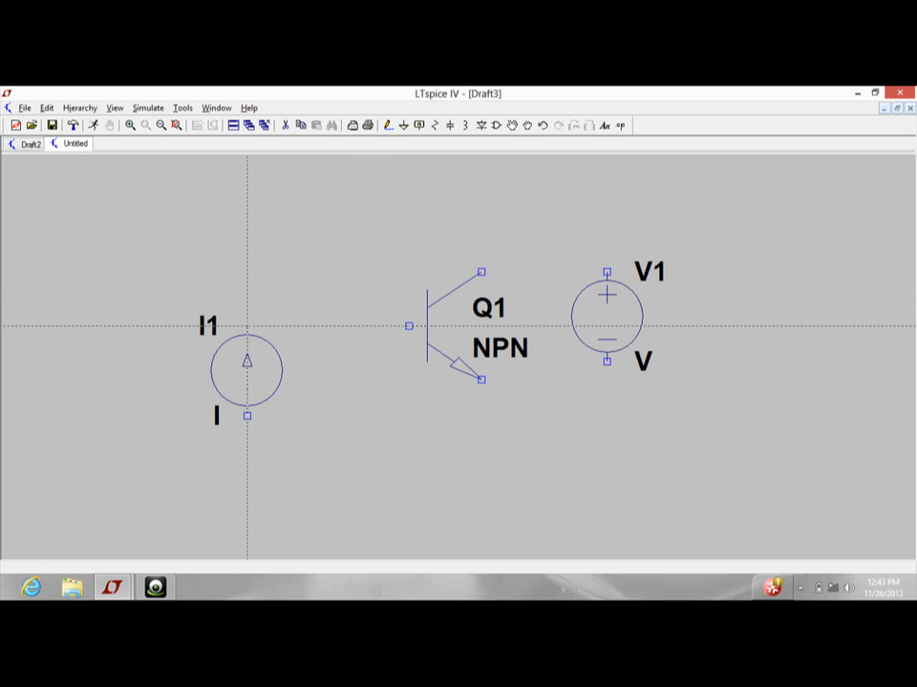
click(248, 325)
click(409, 326)
click(482, 272)
click(606, 272)
Wire the voltage source's negative terminal, the transistor emitter and the current source's lower terminal together along a common bottom line
click(607, 361)
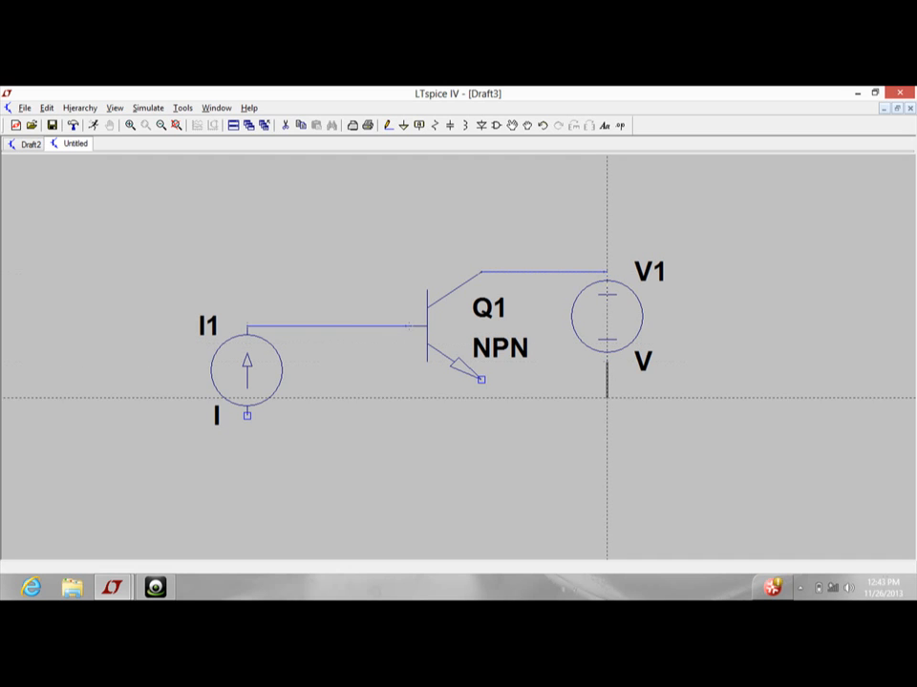
click(606, 434)
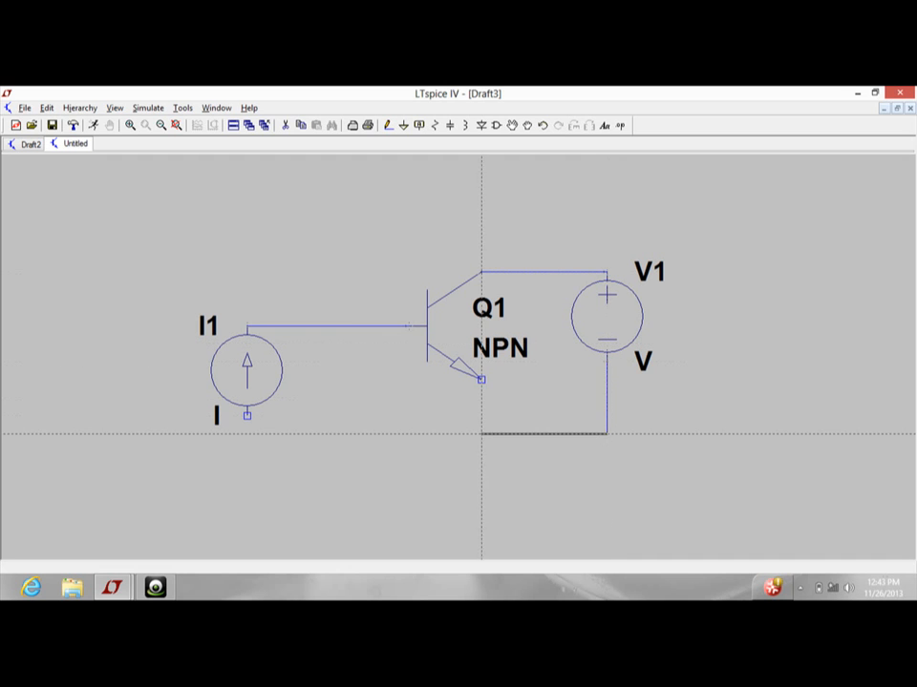
click(482, 433)
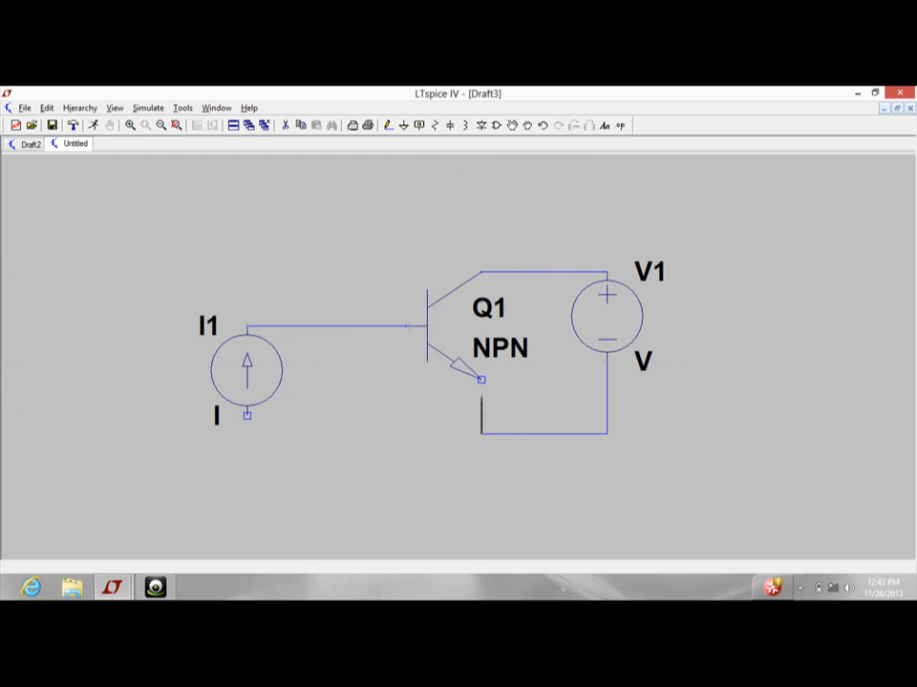
click(481, 379)
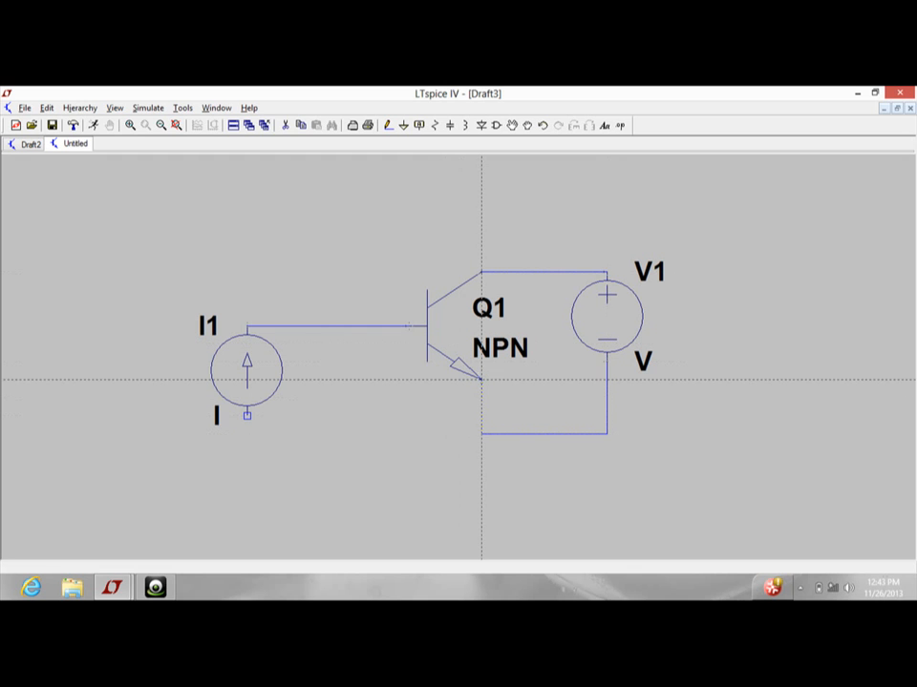
click(481, 434)
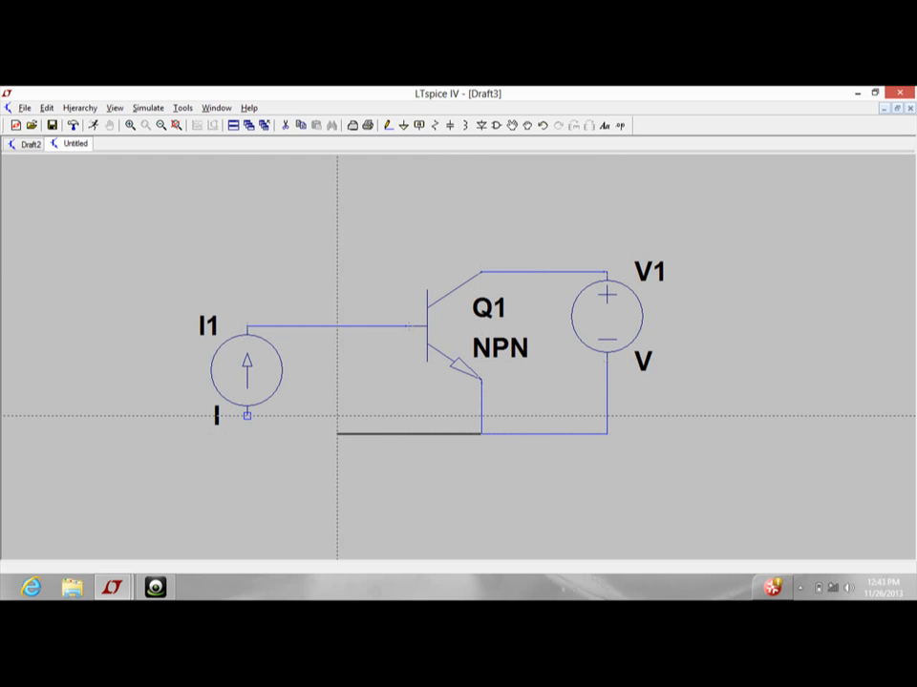
click(247, 416)
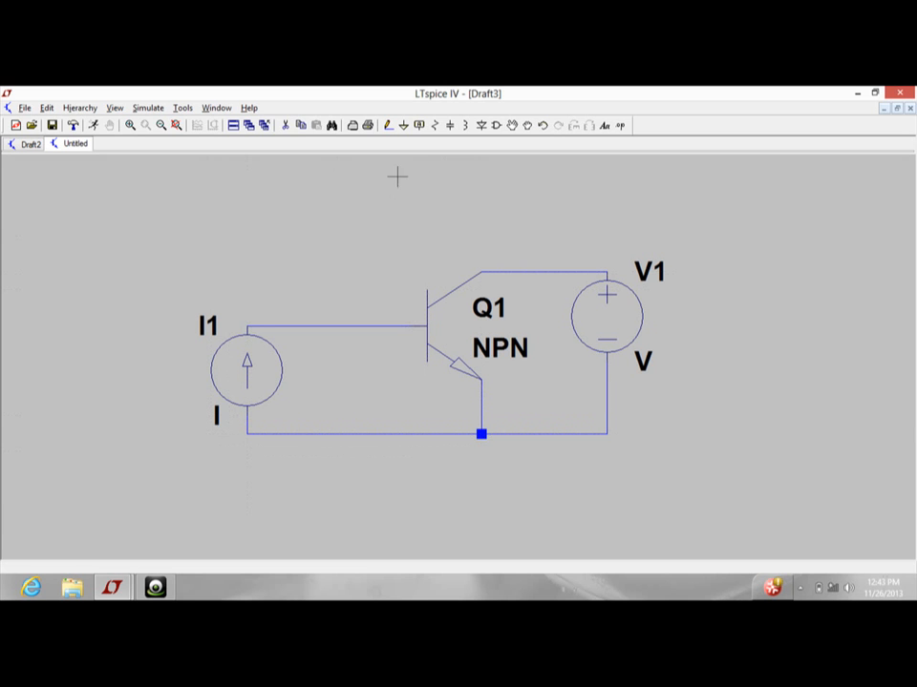
Place a ground symbol below the transistor's emitter and wire it to the junction on the common bottom line
click(404, 125)
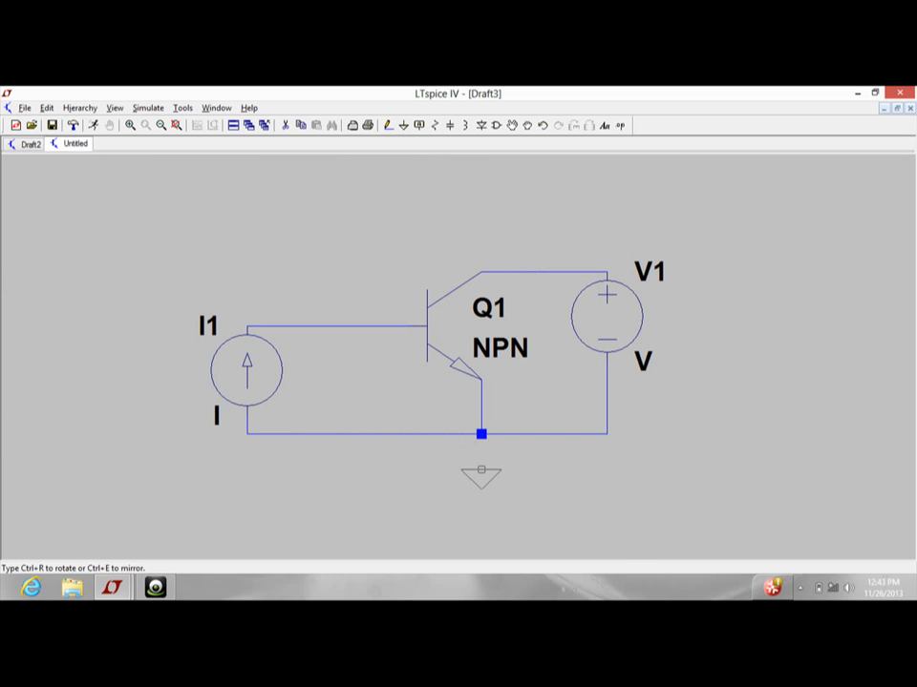
click(481, 470)
key(Escape)
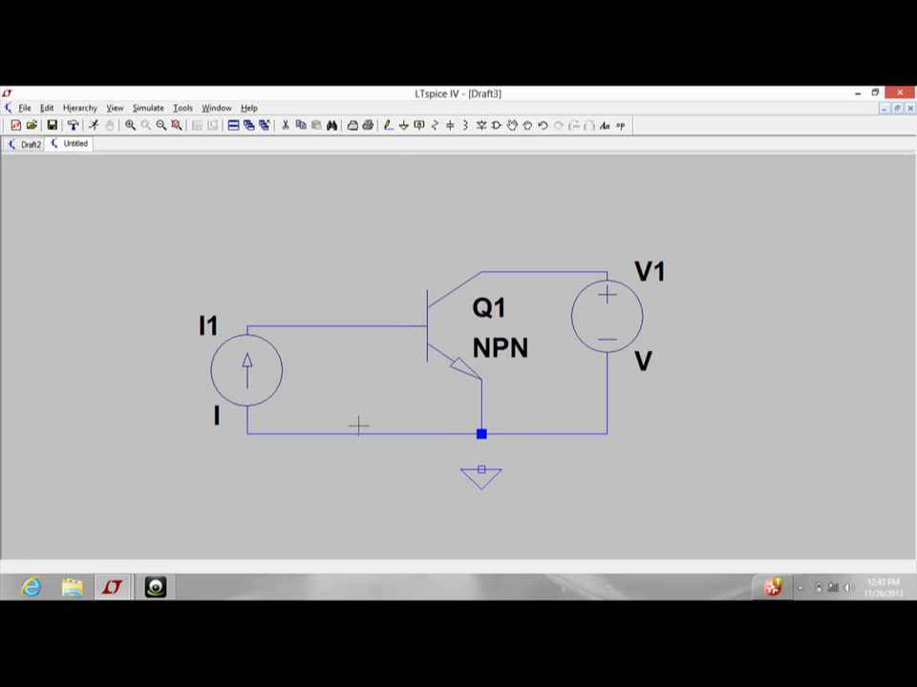
click(389, 128)
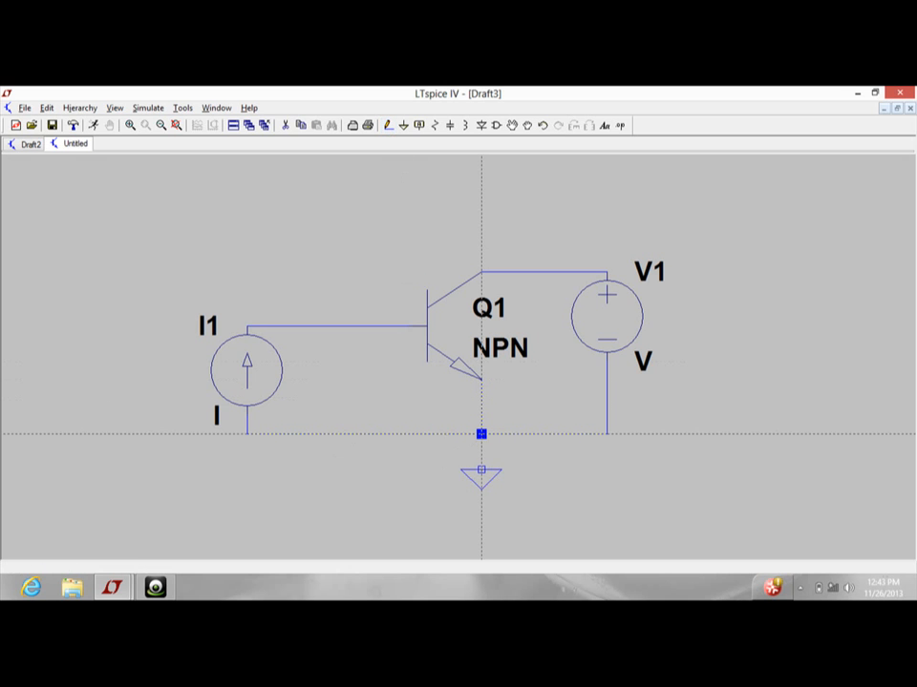
click(481, 434)
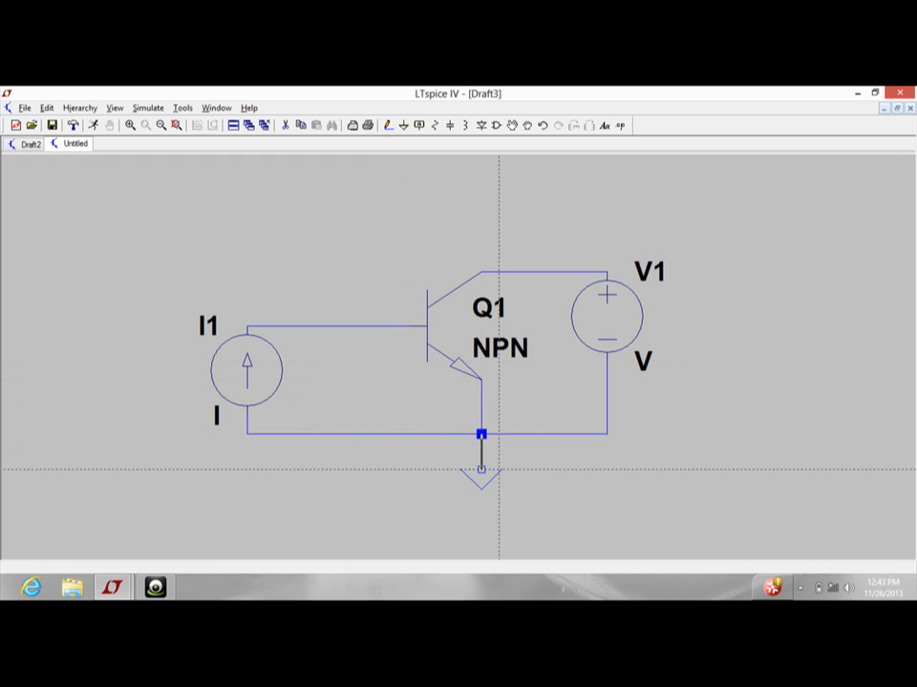
click(481, 469)
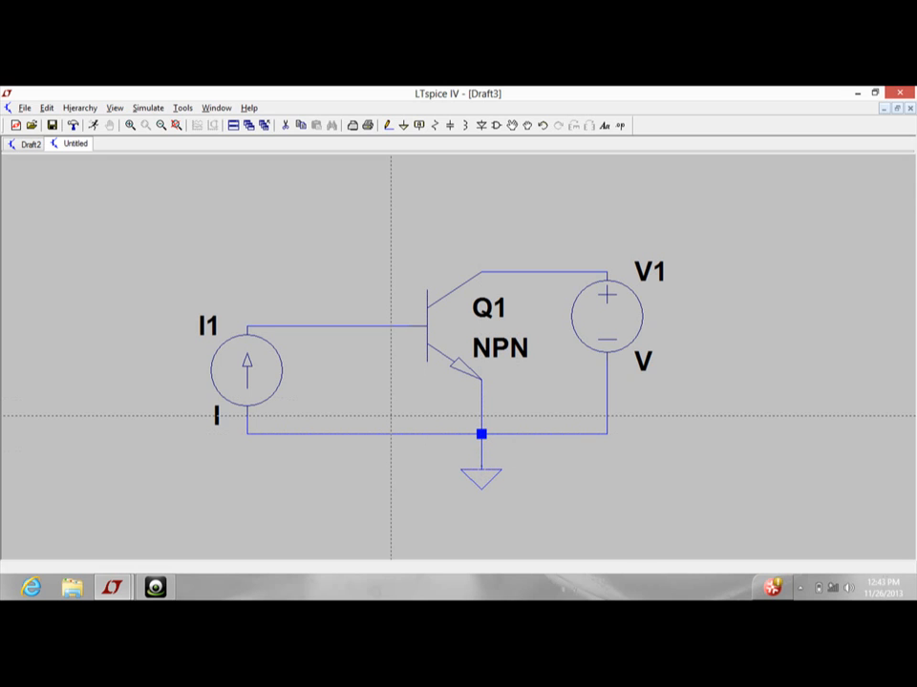
key(Escape)
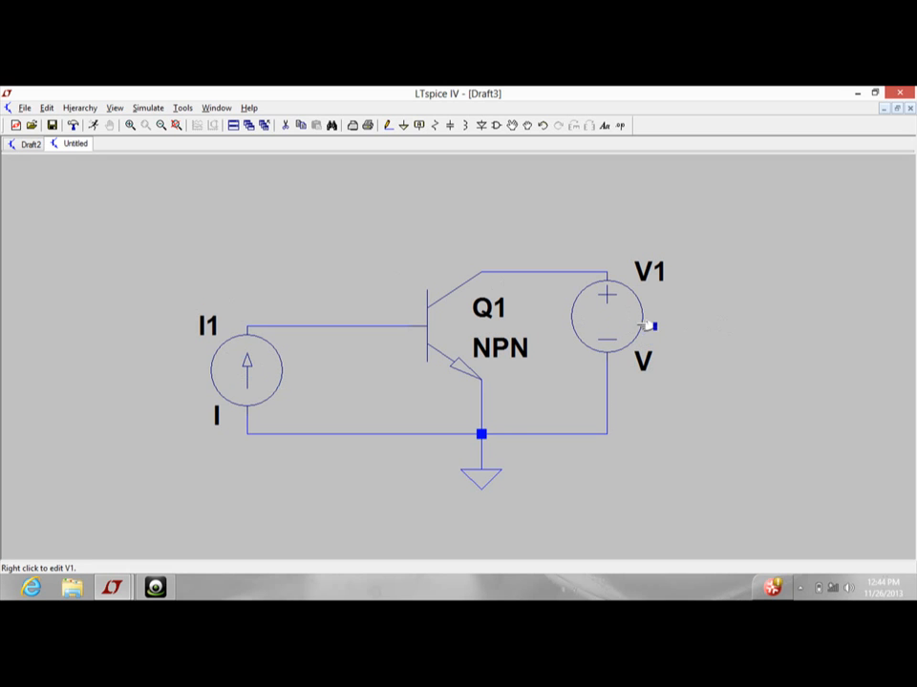
Set the voltage source V1 to a DC value of 5v and the current source I1 to 10mA
right_click(633, 326)
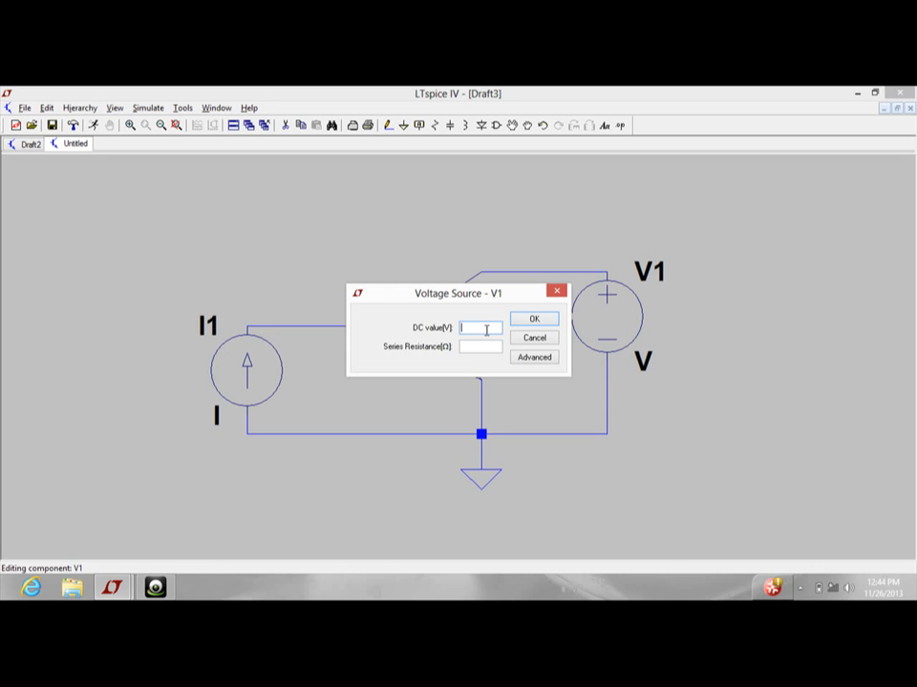
text(5v)
click(533, 321)
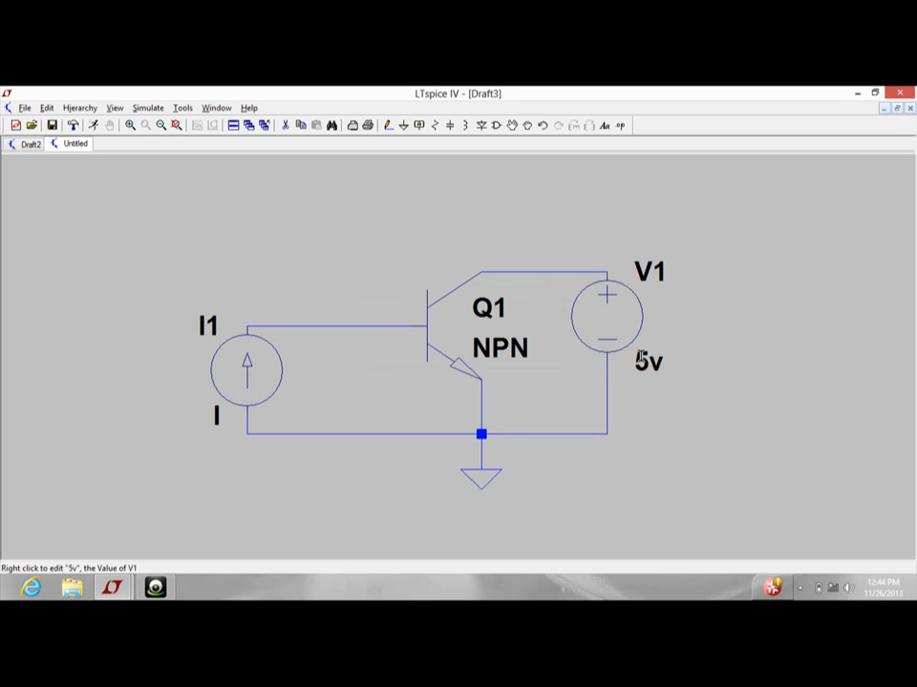
right_click(246, 361)
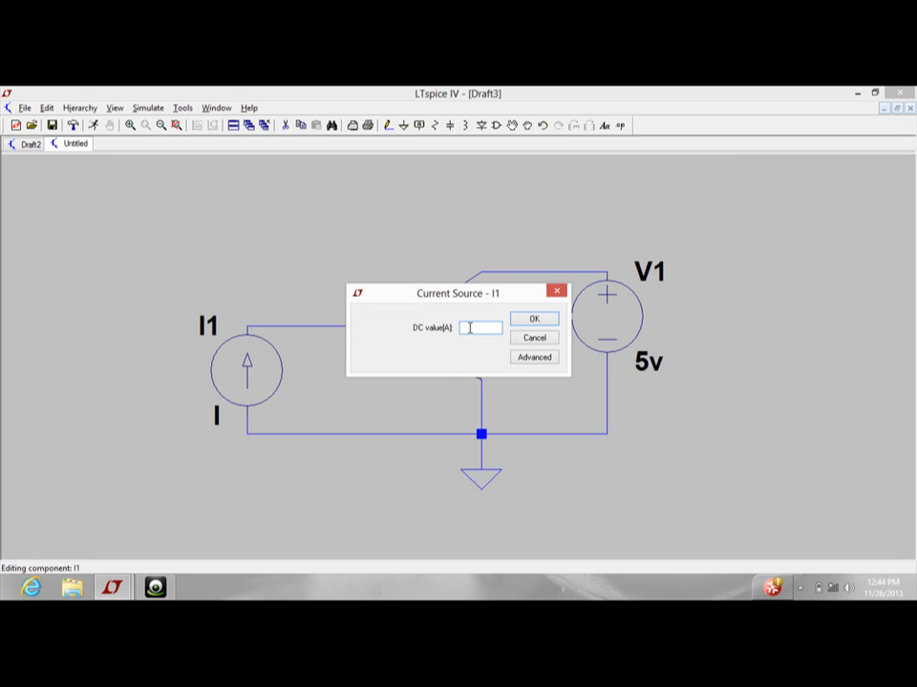
text(10mA)
click(535, 319)
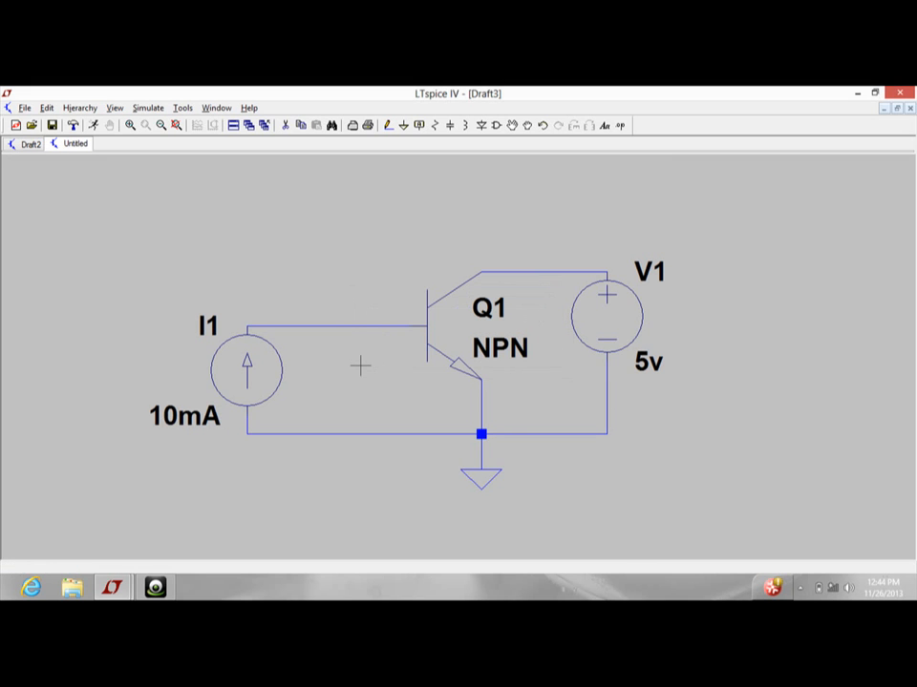
Open the list of replacement models for transistor Q1 and look through the parts and their manufacturers
right_click(484, 343)
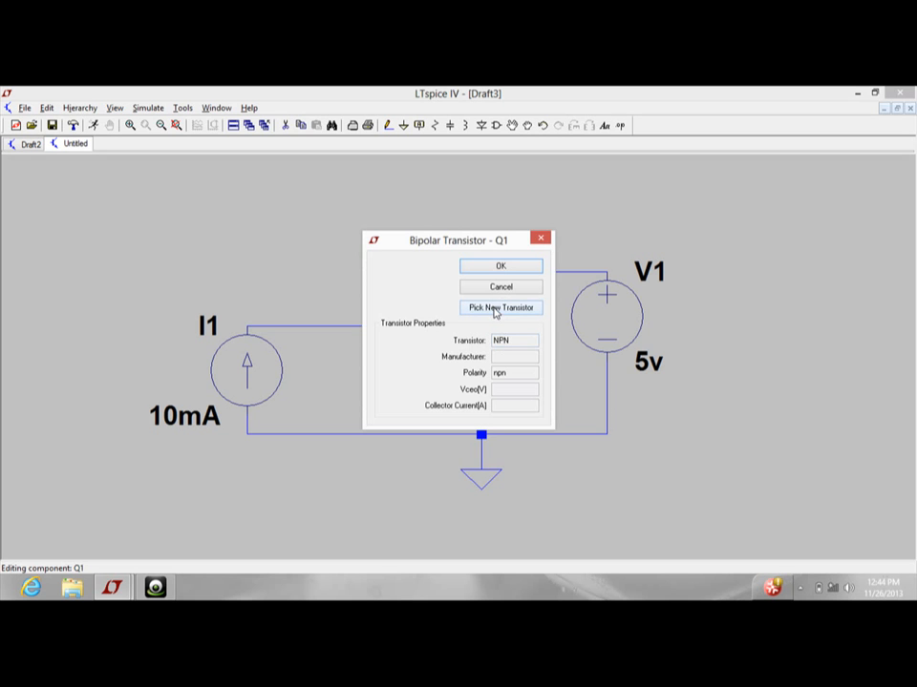
click(495, 310)
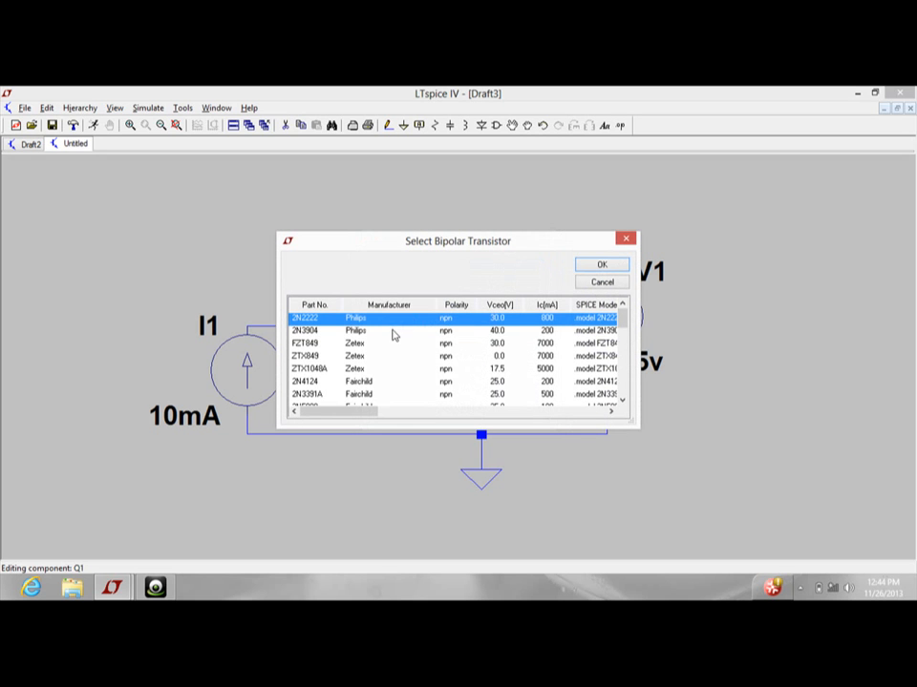
click(359, 344)
click(359, 358)
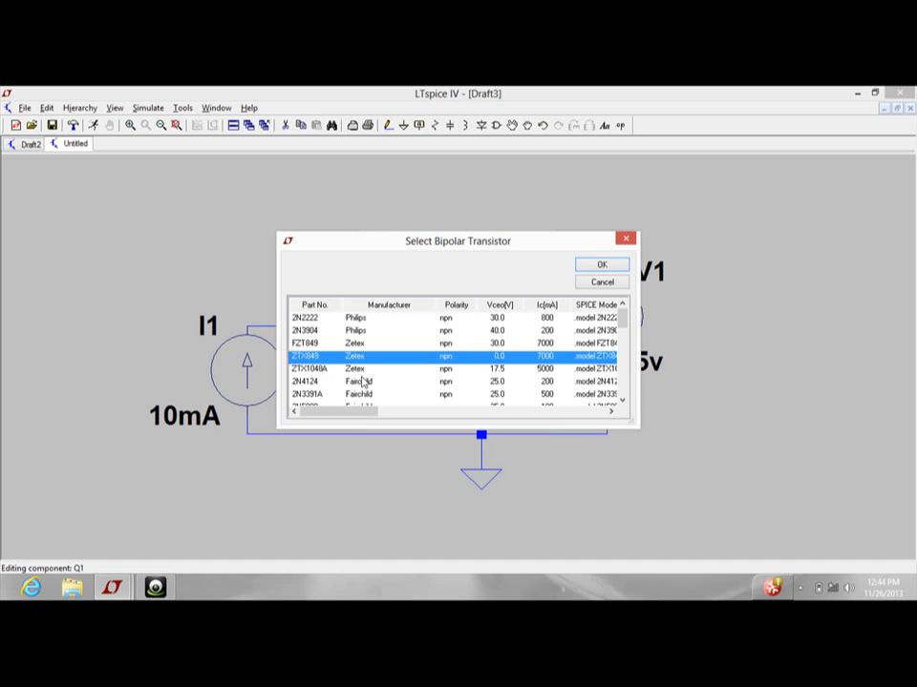
click(361, 372)
click(356, 321)
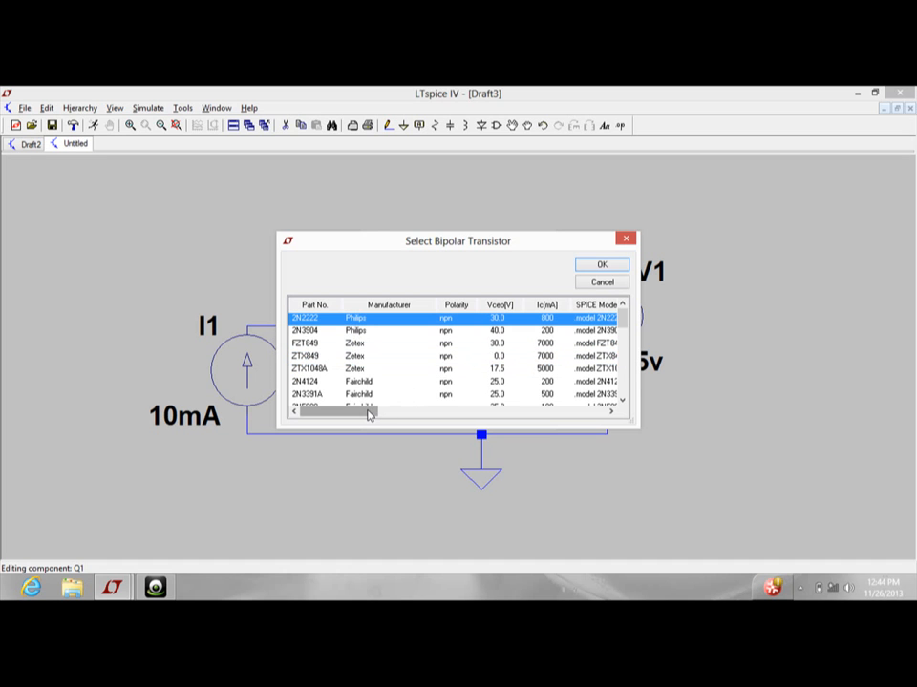
Examine the SPICE model parameters of the listed transistors, and close the selection without replacing Q1
drag(368, 414, 424, 412)
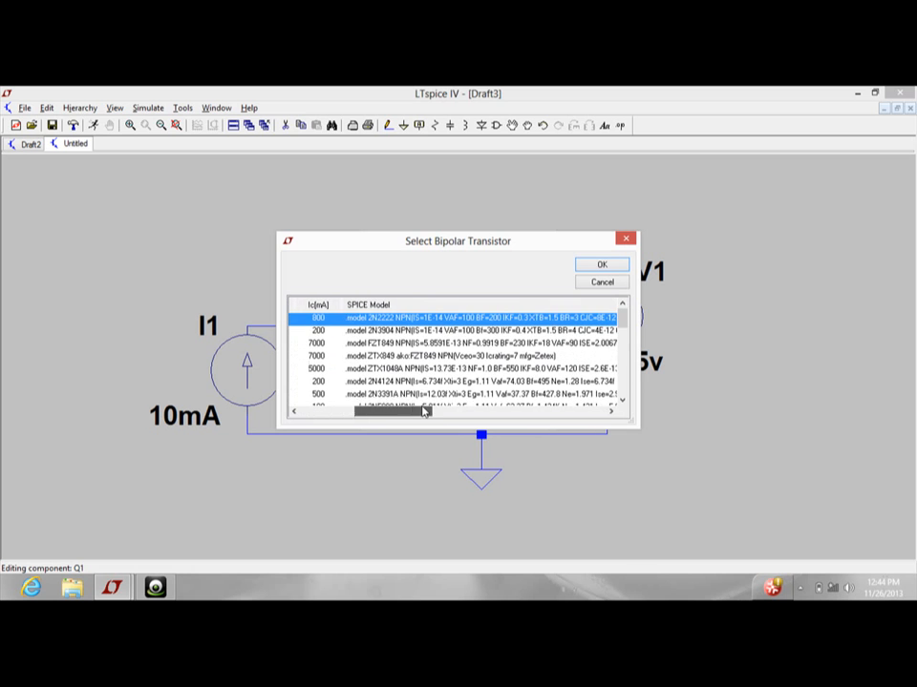
click(410, 343)
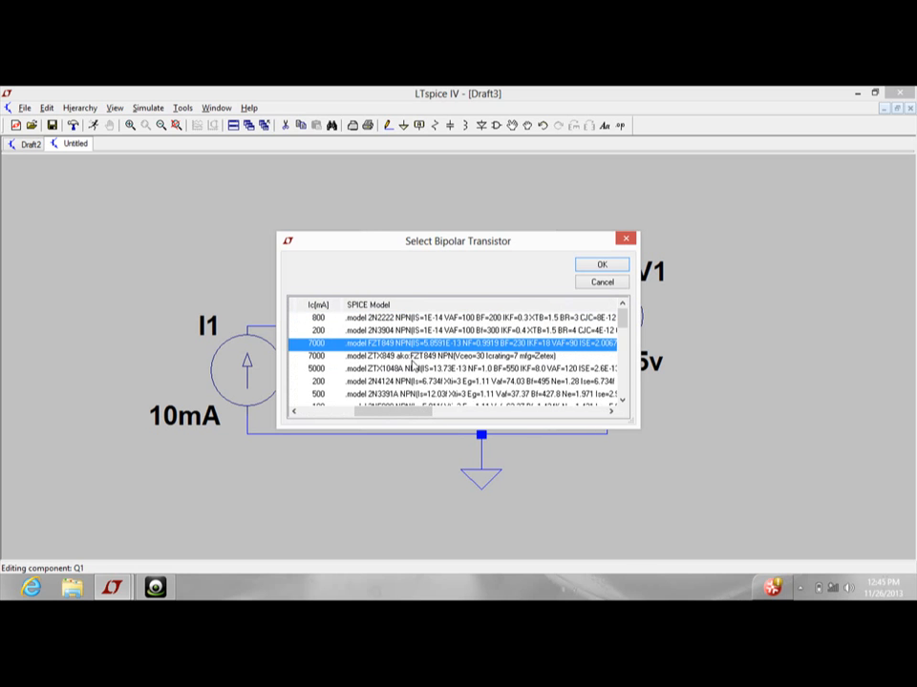
click(412, 356)
click(415, 381)
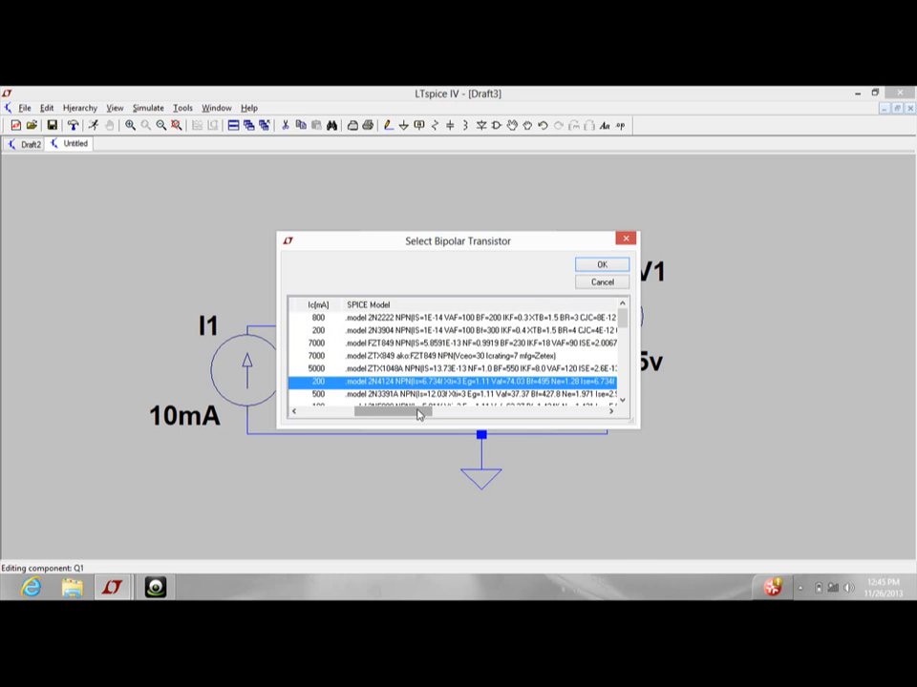
drag(418, 416, 439, 417)
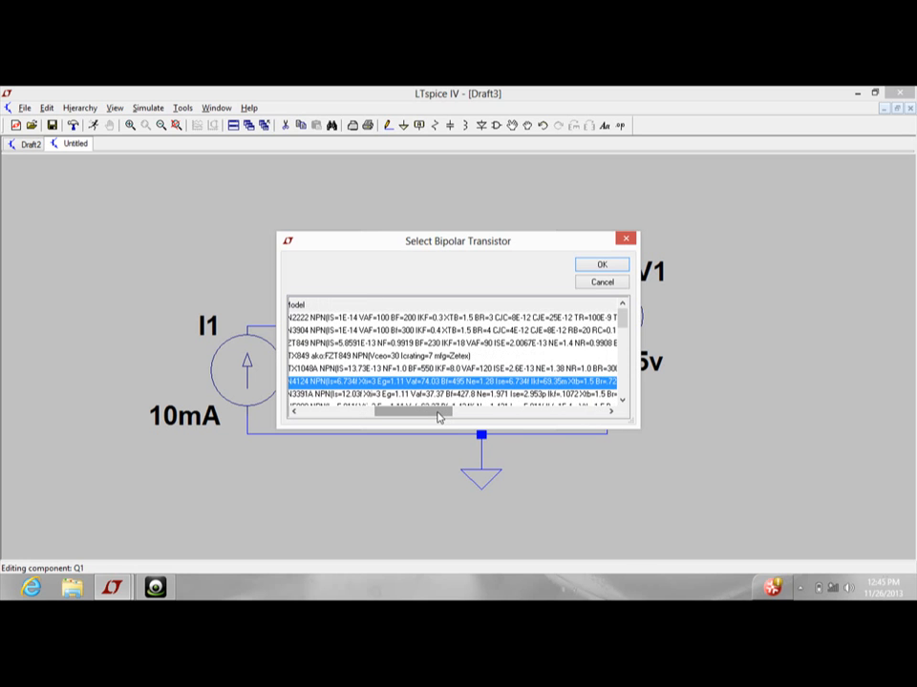
drag(438, 418, 410, 412)
click(470, 344)
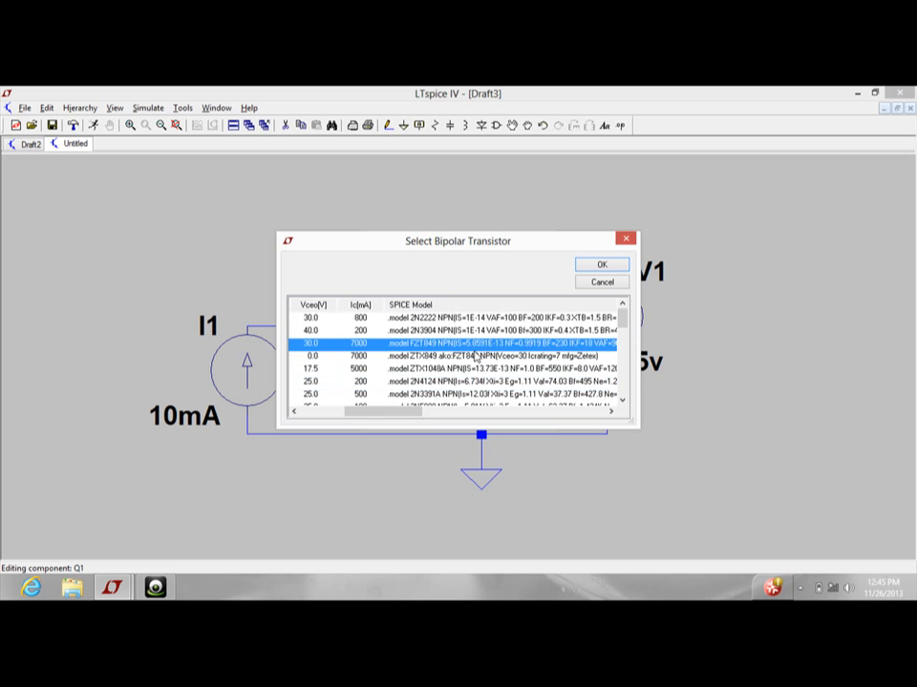
click(468, 319)
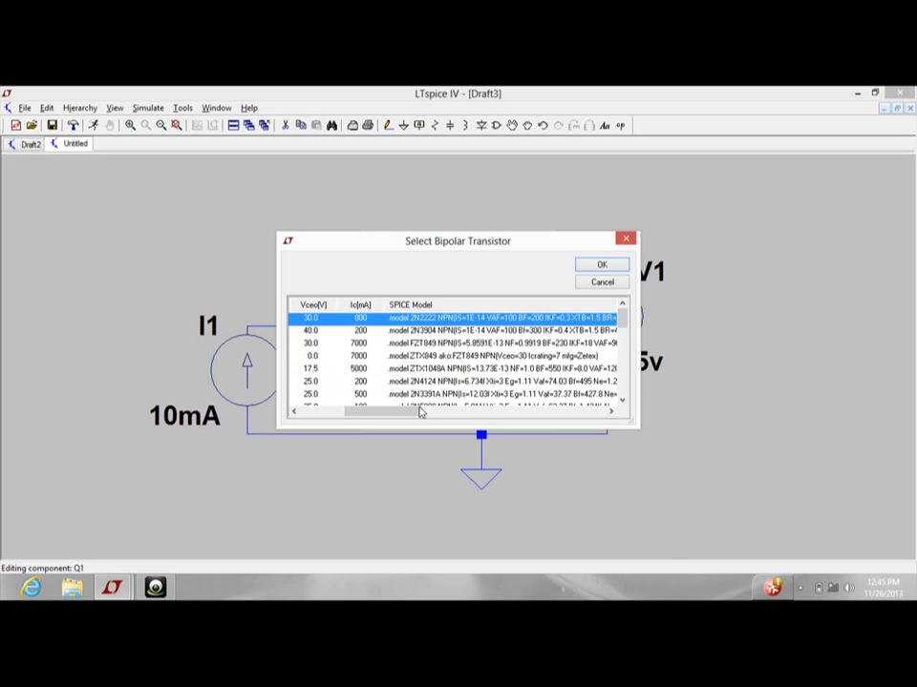
drag(416, 412, 426, 414)
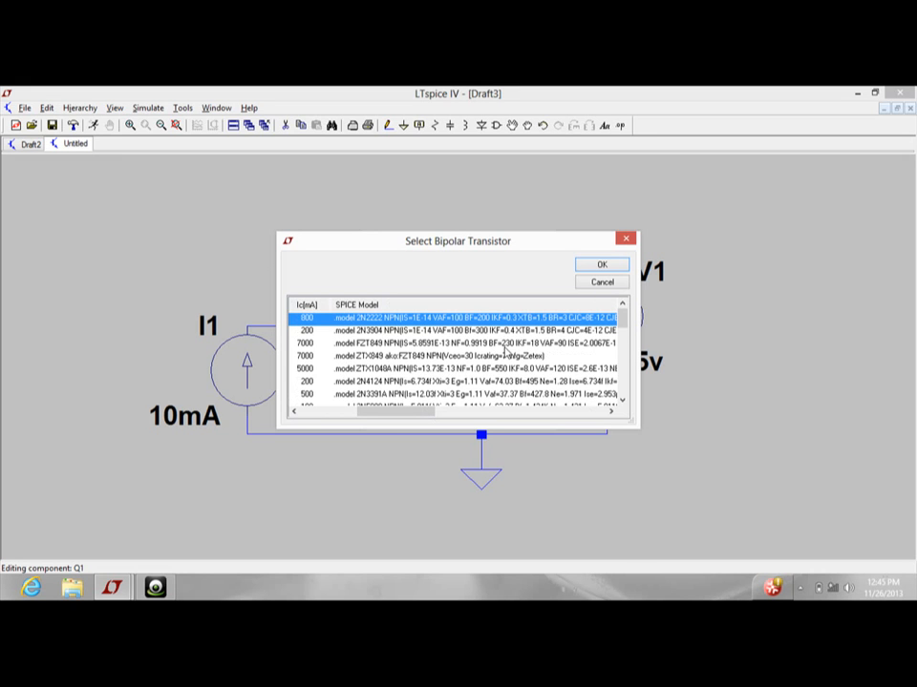
click(468, 356)
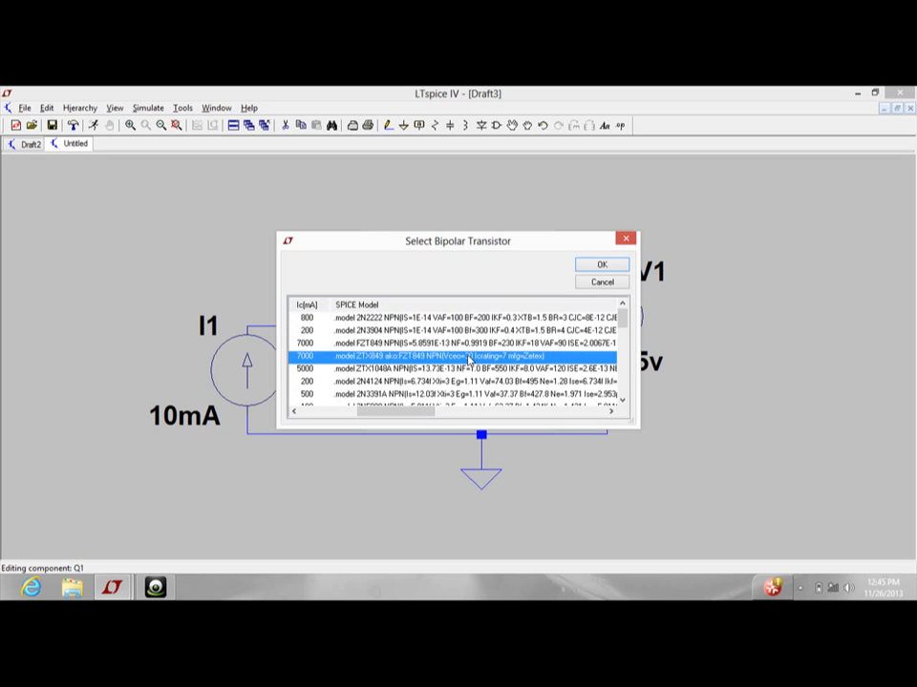
click(460, 335)
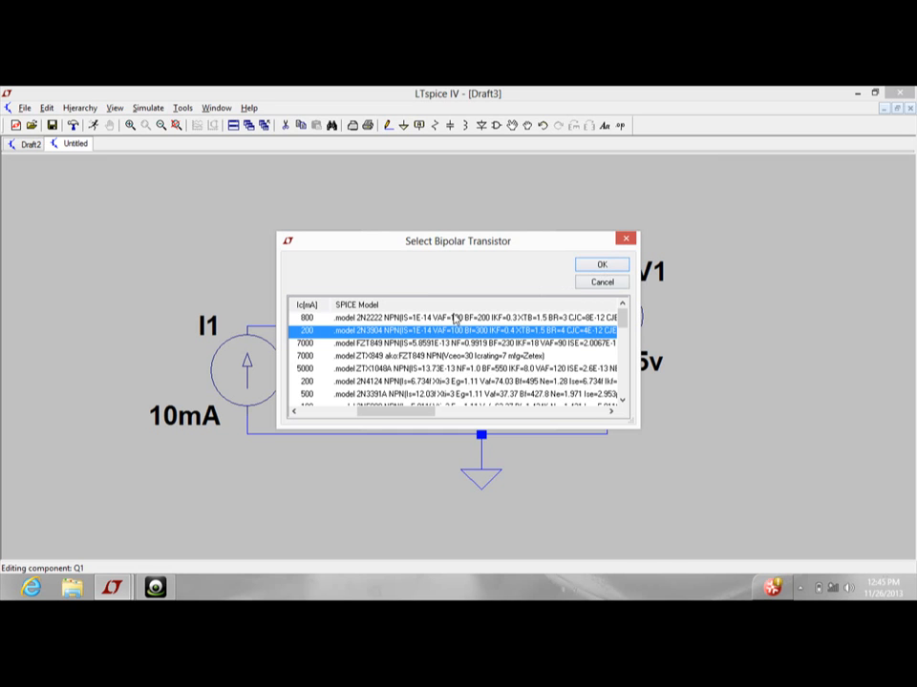
click(600, 286)
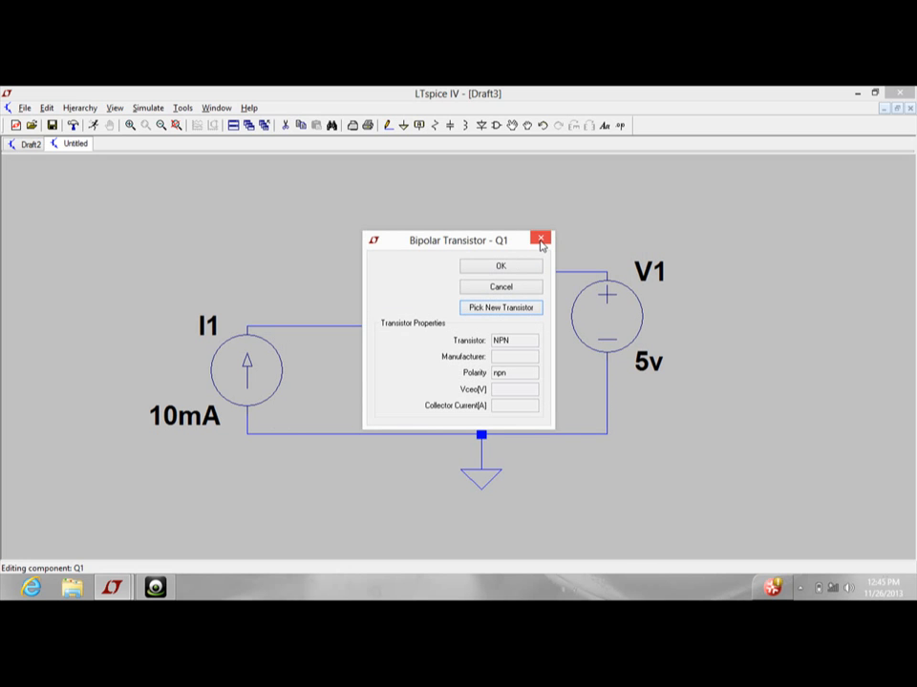
click(541, 241)
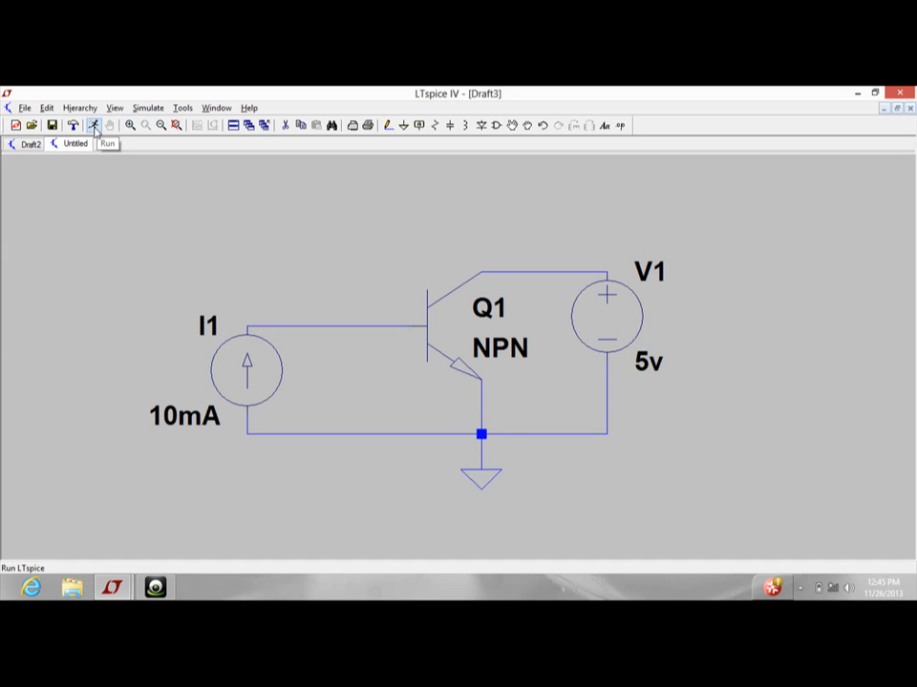
Start a simulation run and choose a DC sweep with v1 as the first source to sweep
click(148, 108)
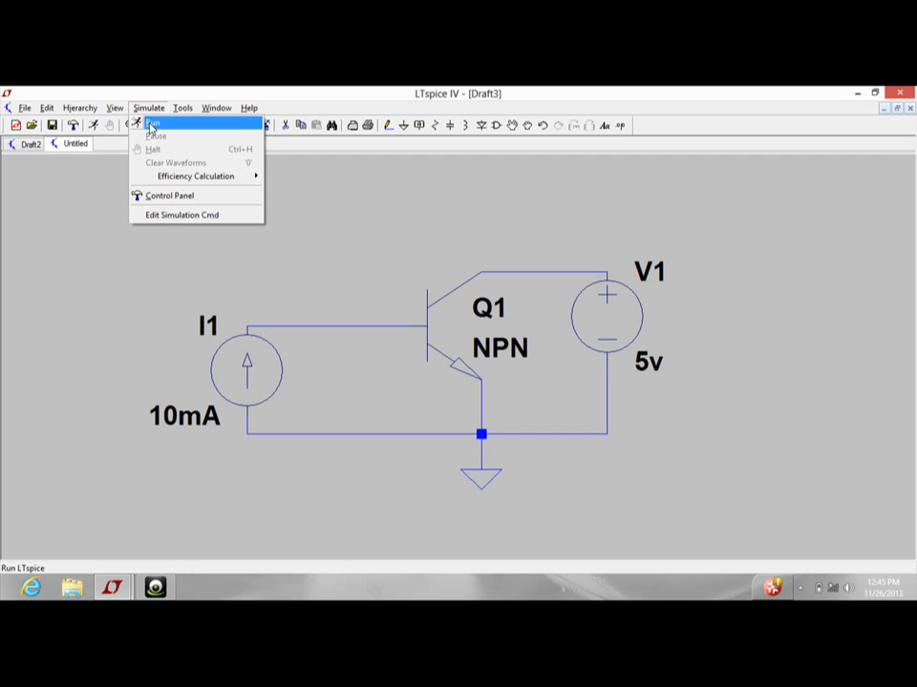
click(150, 125)
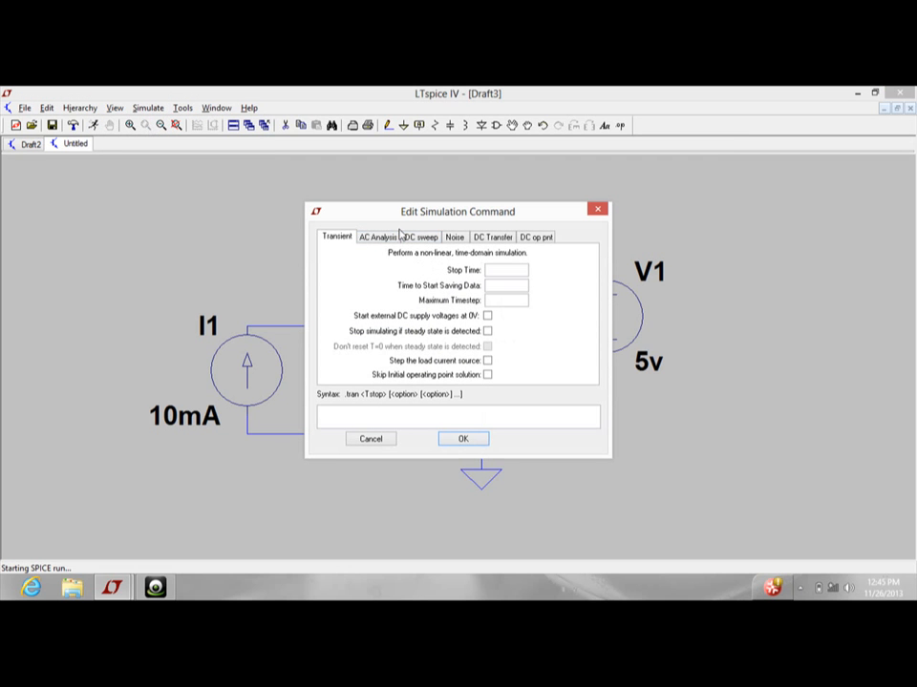
click(420, 238)
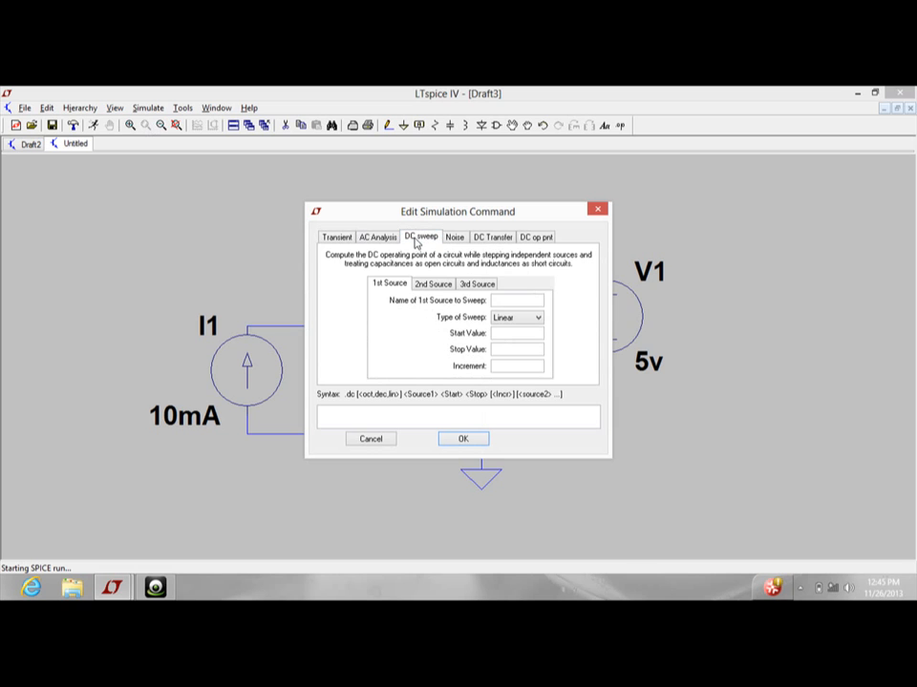
click(508, 301)
drag(458, 217, 390, 222)
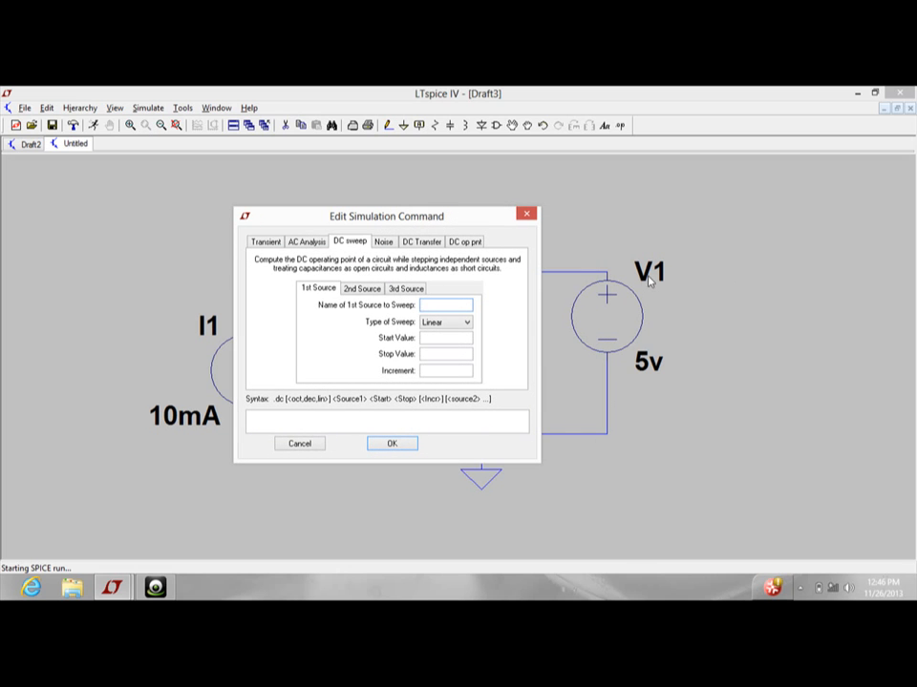
text(v1)
Keep the first source's sweep linear, with start value 0, stop value 4 and increment 0.3
click(443, 327)
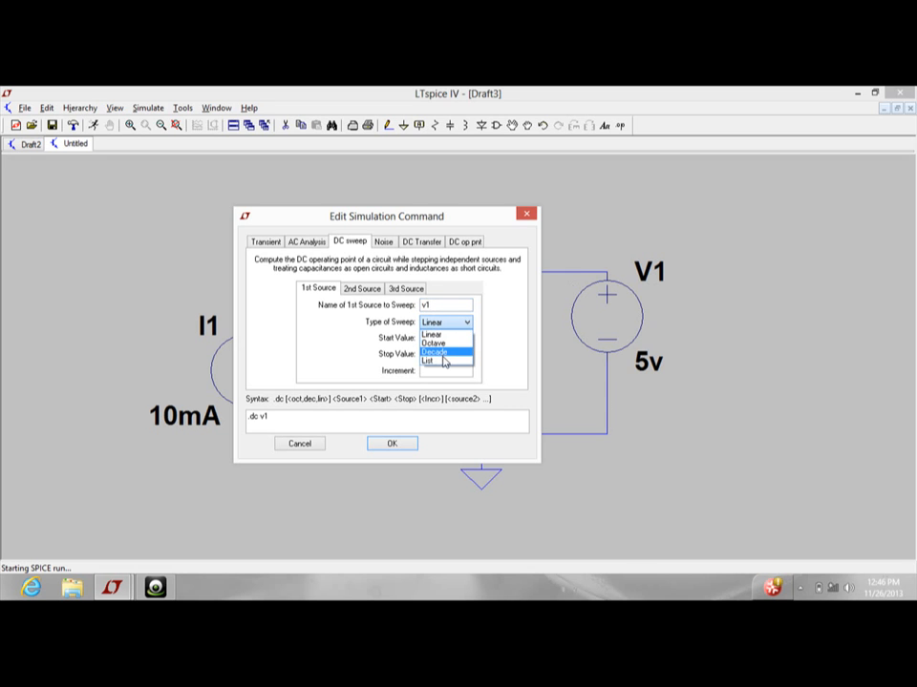
click(486, 364)
click(431, 338)
text(0)
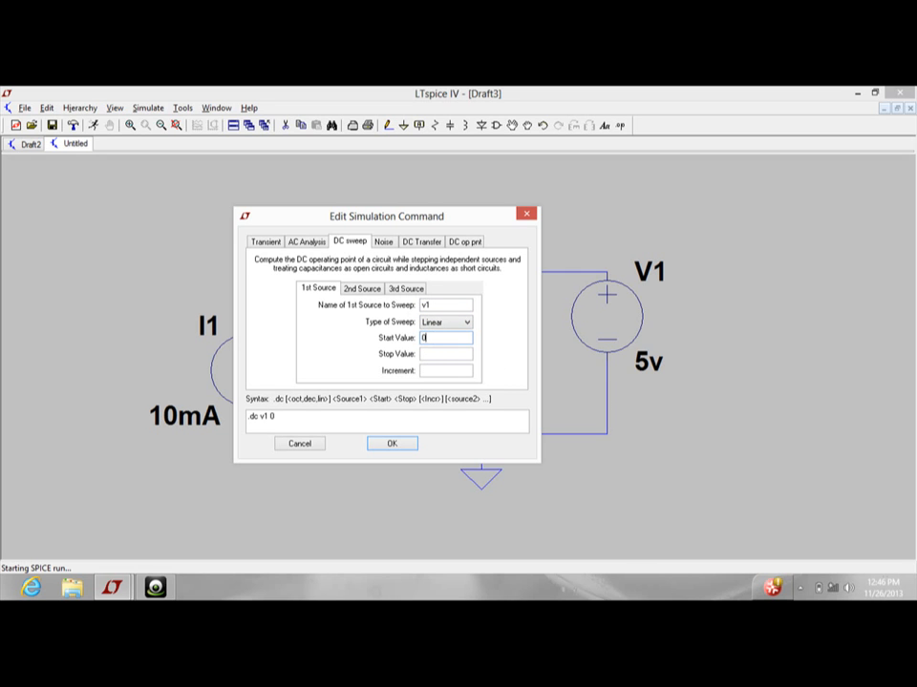
click(432, 352)
text(4)
click(435, 369)
text(0.3)
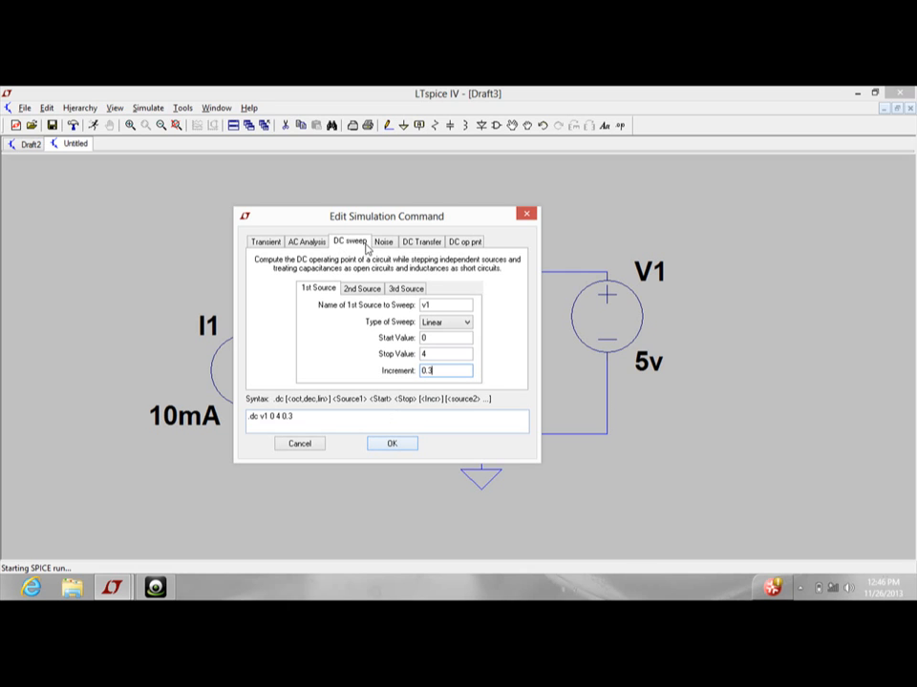
Set I1 as the second source of the DC sweep, with start value 0 and stop value 10mA
click(364, 290)
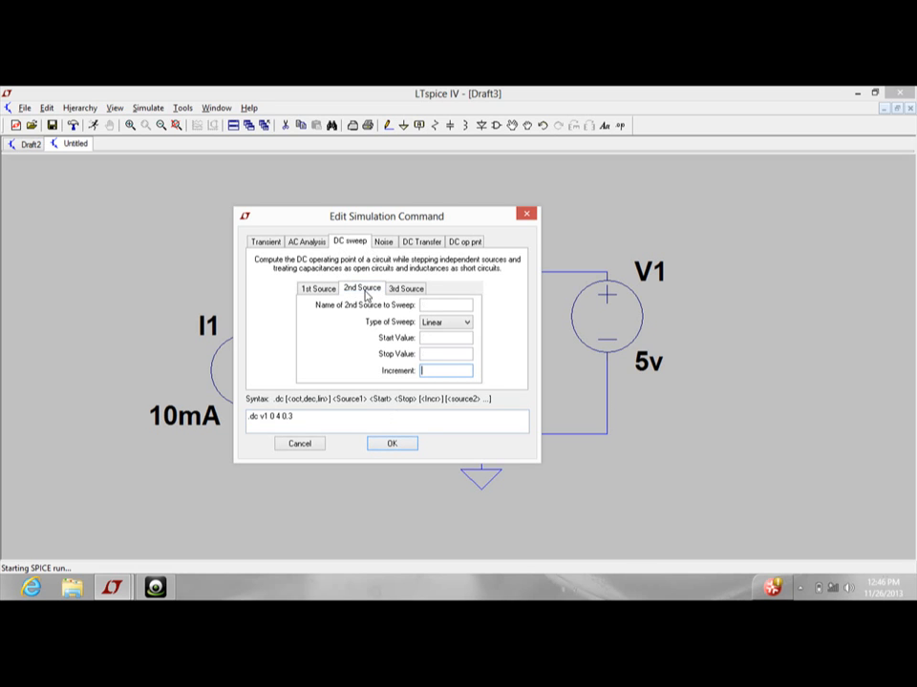
drag(415, 223, 572, 214)
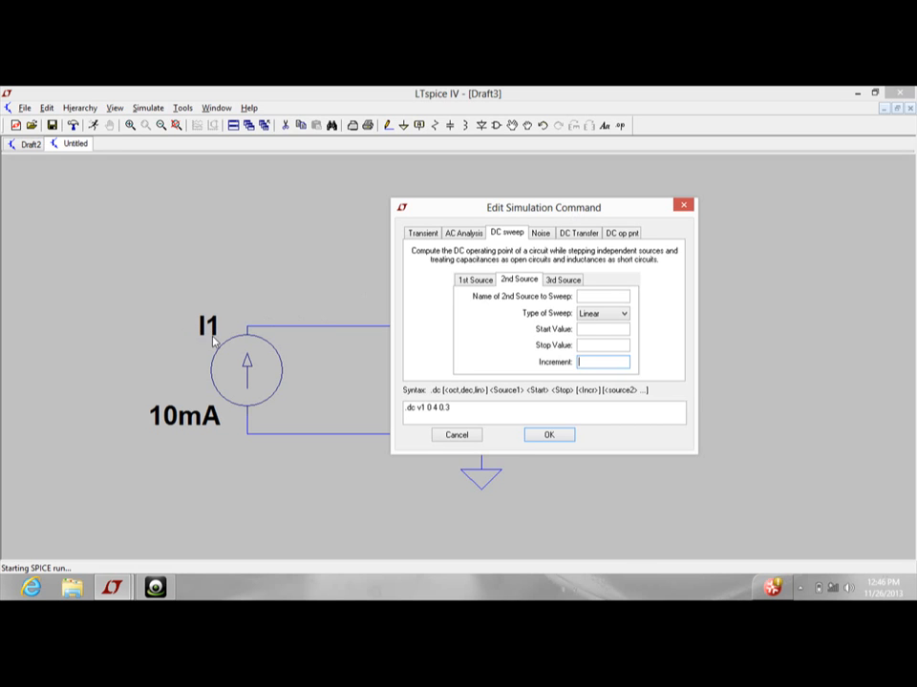
click(589, 297)
text(I1 )
text(0)
click(593, 344)
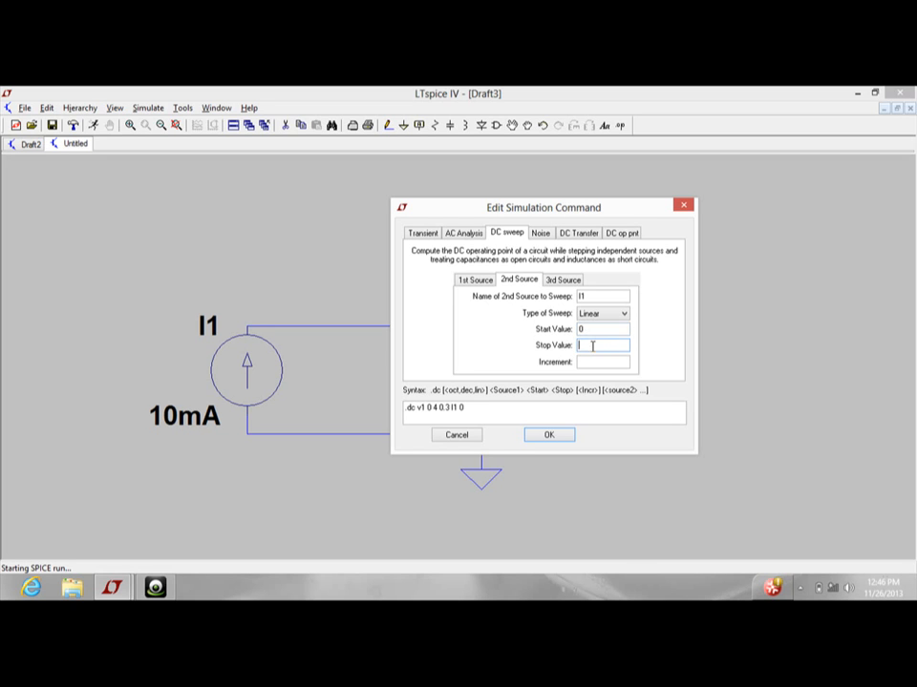
text(10mA)
Set the second source's increment to 0.5mA and accept the simulation command to run the sweep
click(589, 361)
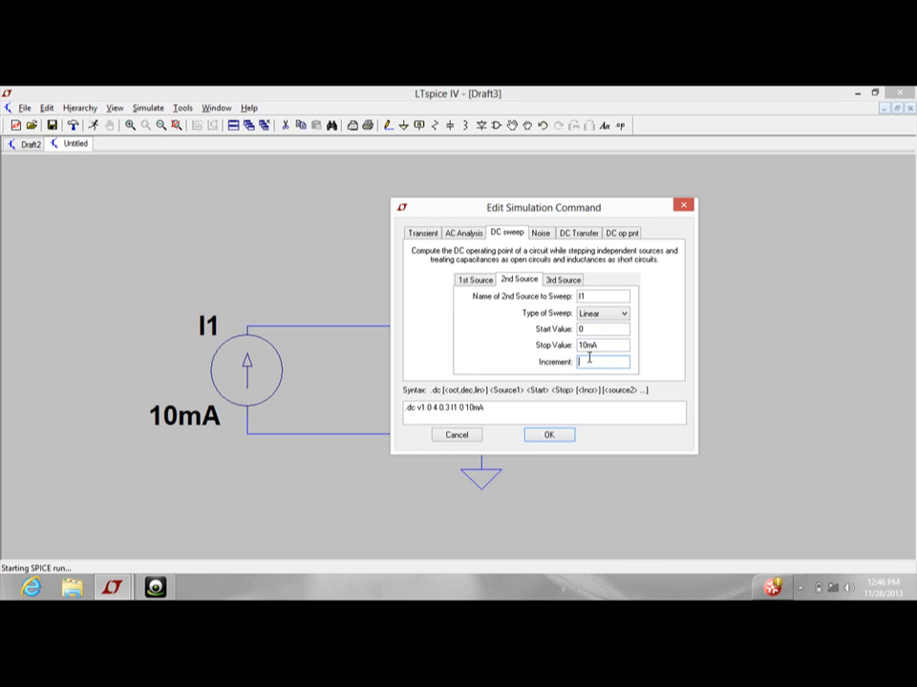
text(0.5Ma)
key(BackSpace)
key(BackSpace)
text(mA)
click(549, 439)
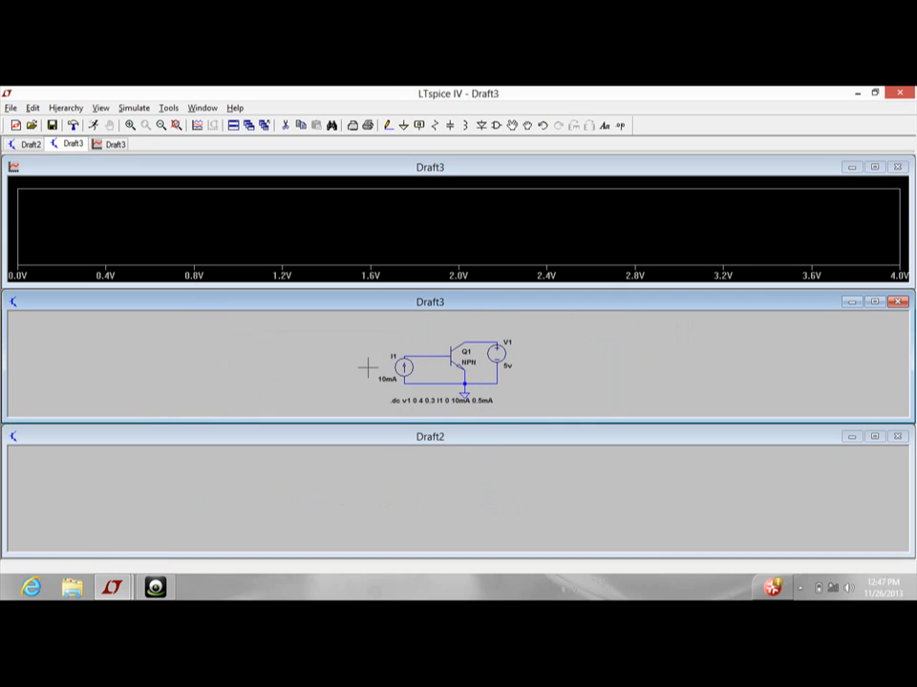
Close the Draft2 schematic and move the Draft3 schematic window down to make room for the plot
click(896, 437)
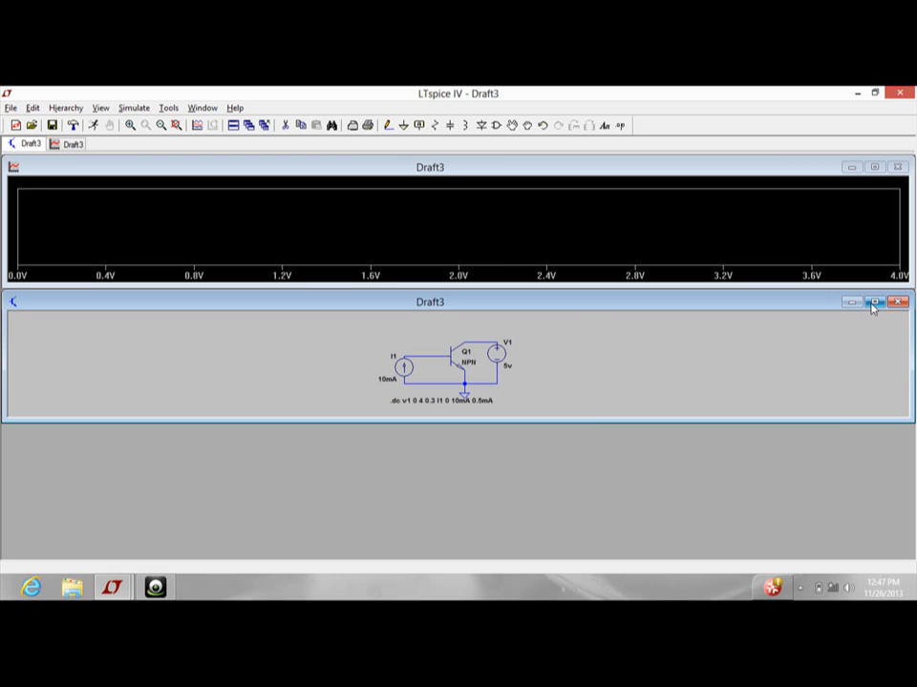
drag(825, 305, 829, 442)
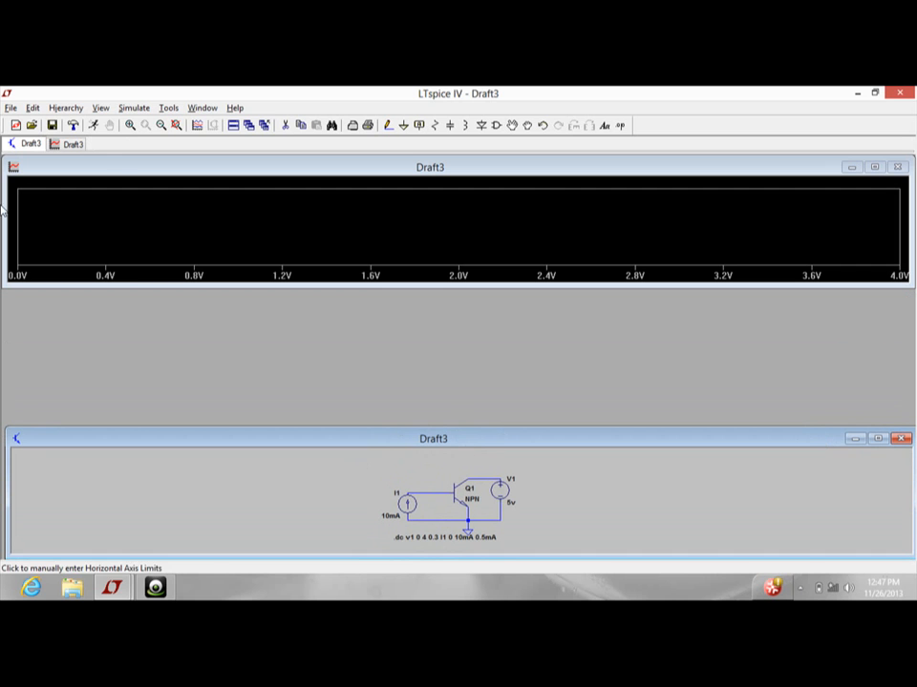
Try to save the schematic in the LTspiceIV folder under the author's name with suffix 1, and decline the LENOVO folder
click(10, 108)
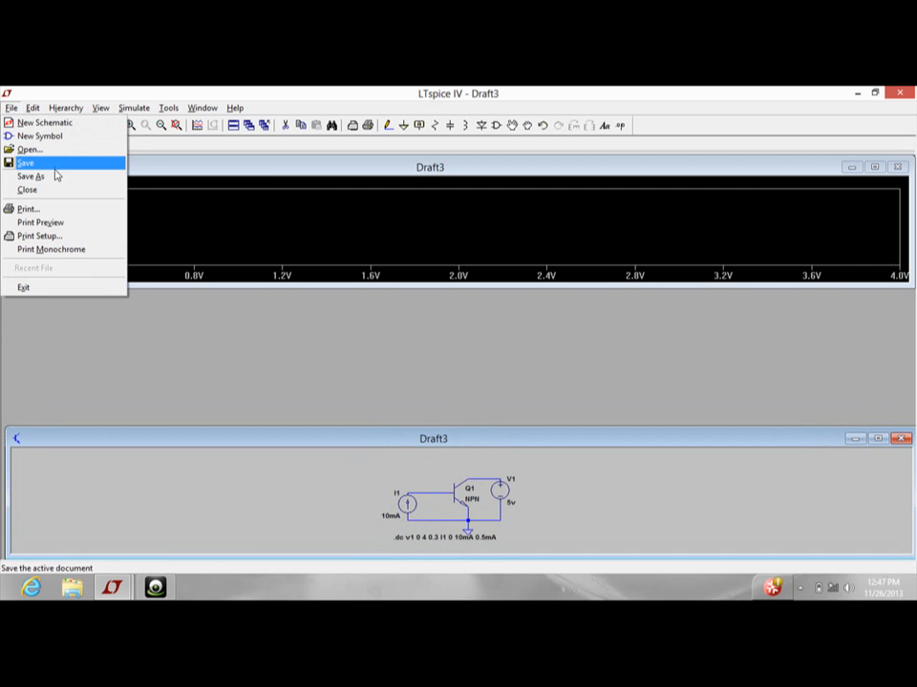
click(52, 179)
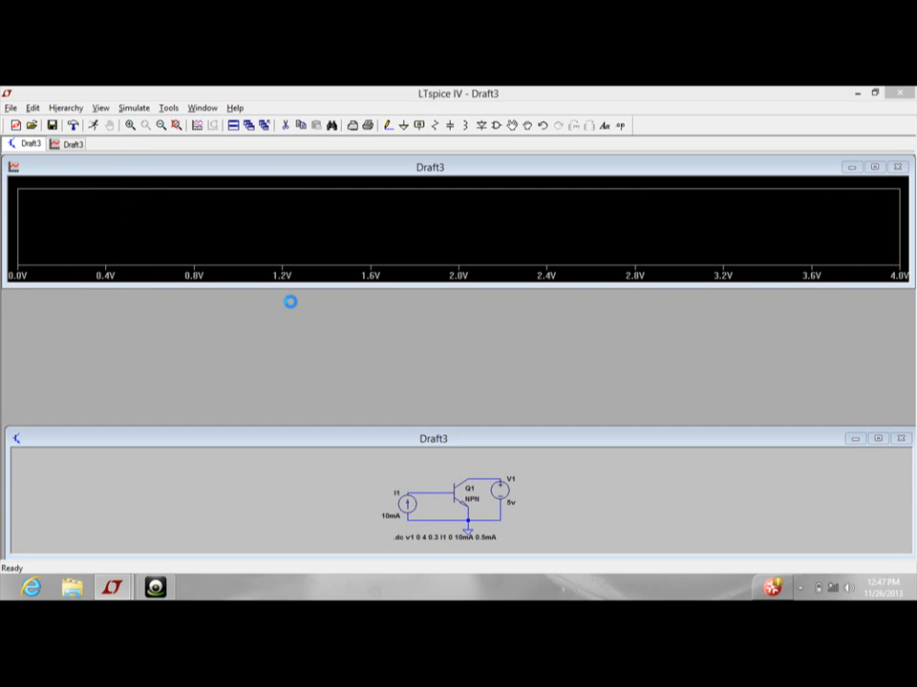
text(ujjwal_saxena1)
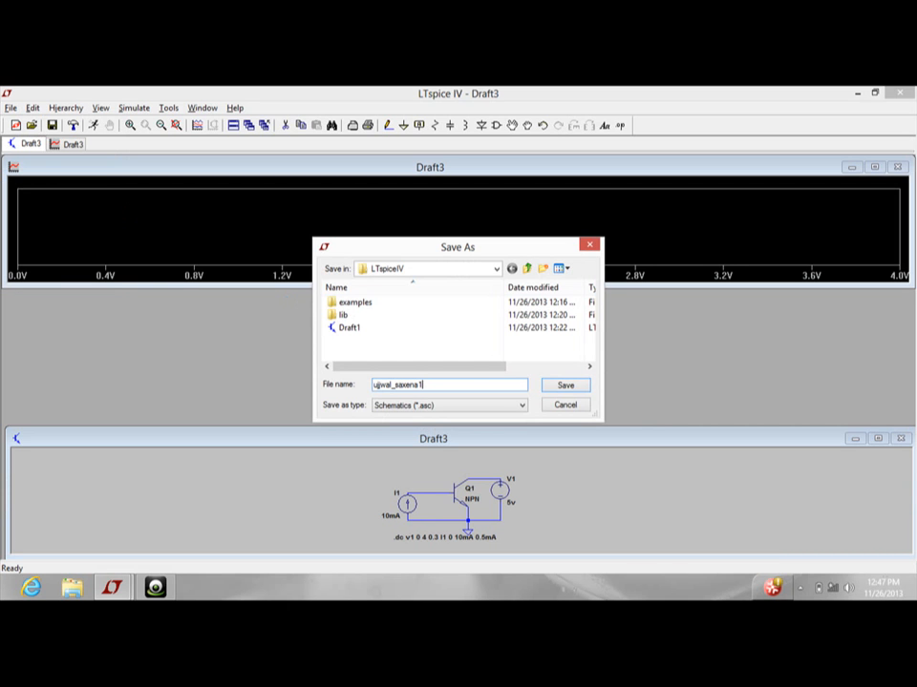
click(563, 388)
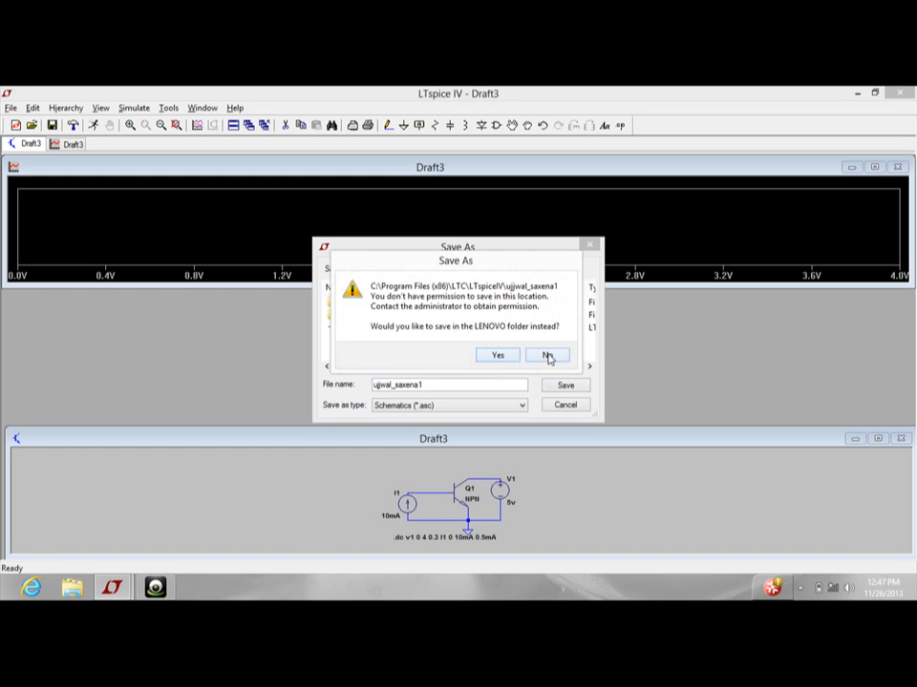
click(547, 354)
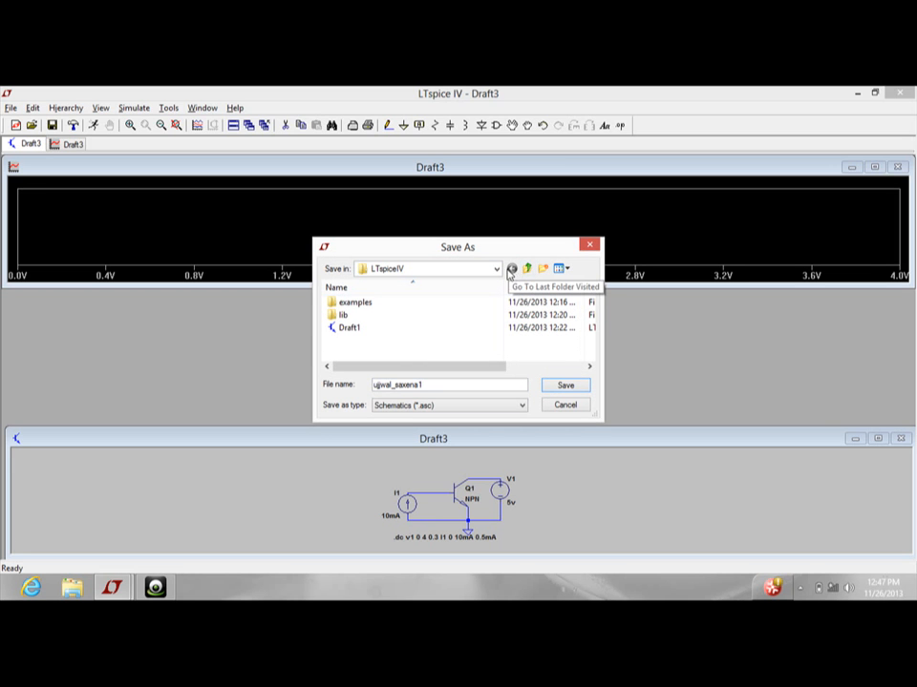
Choose the Desktop as the save location and save the schematic there
click(497, 268)
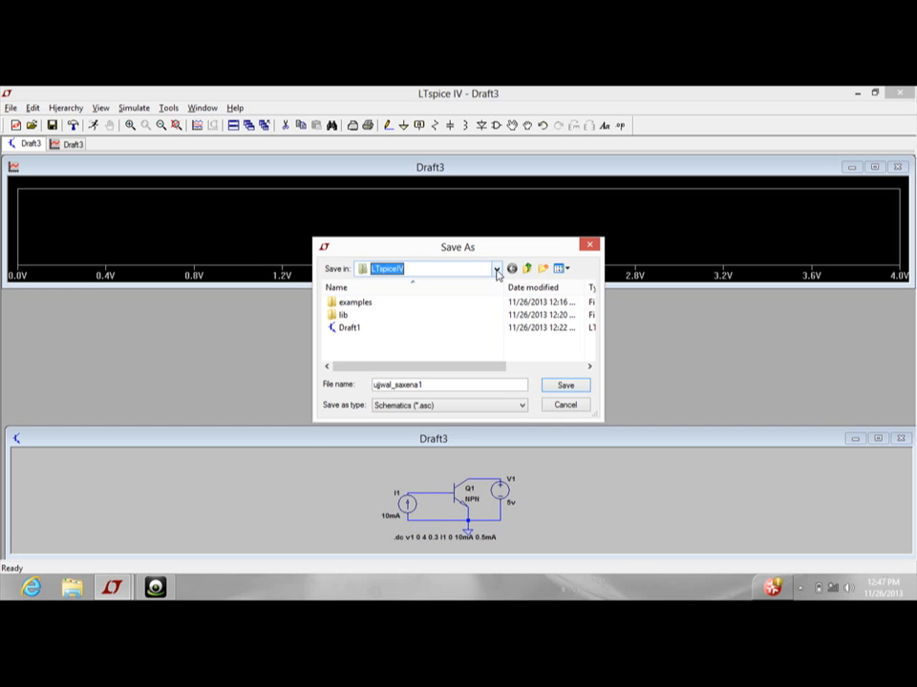
click(514, 270)
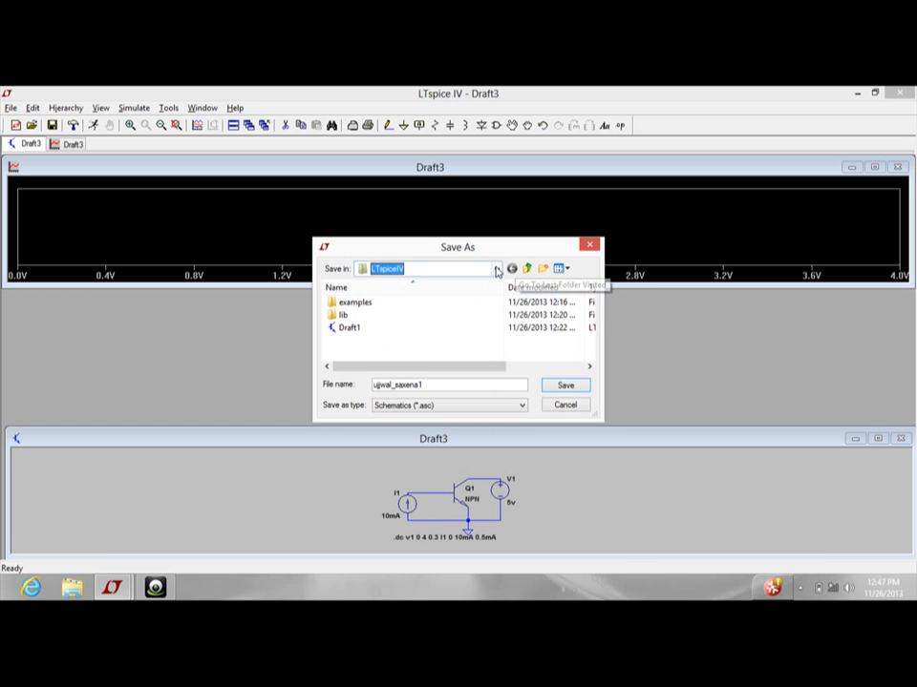
click(434, 268)
click(434, 285)
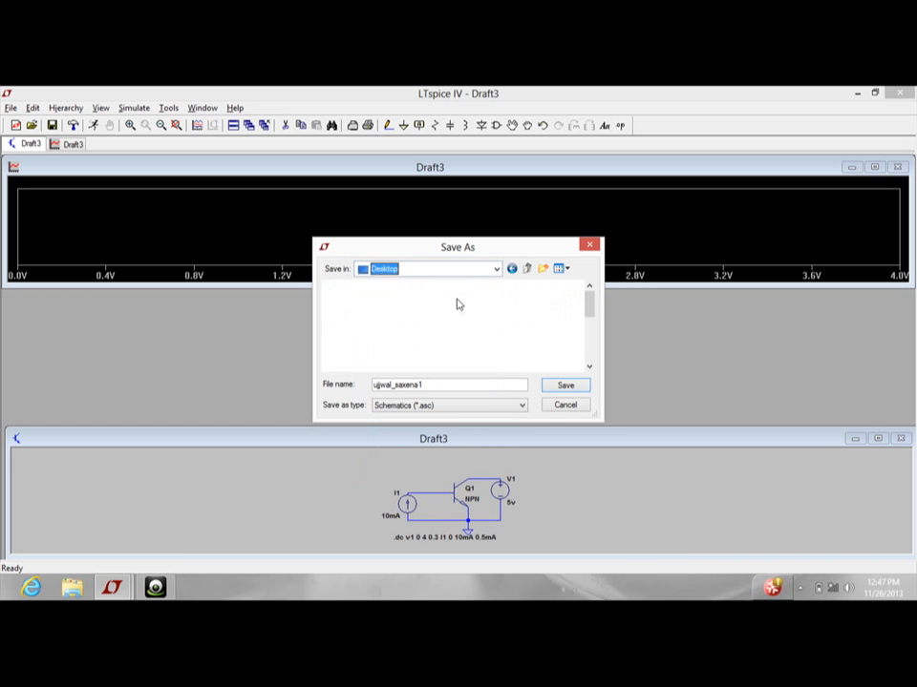
click(565, 384)
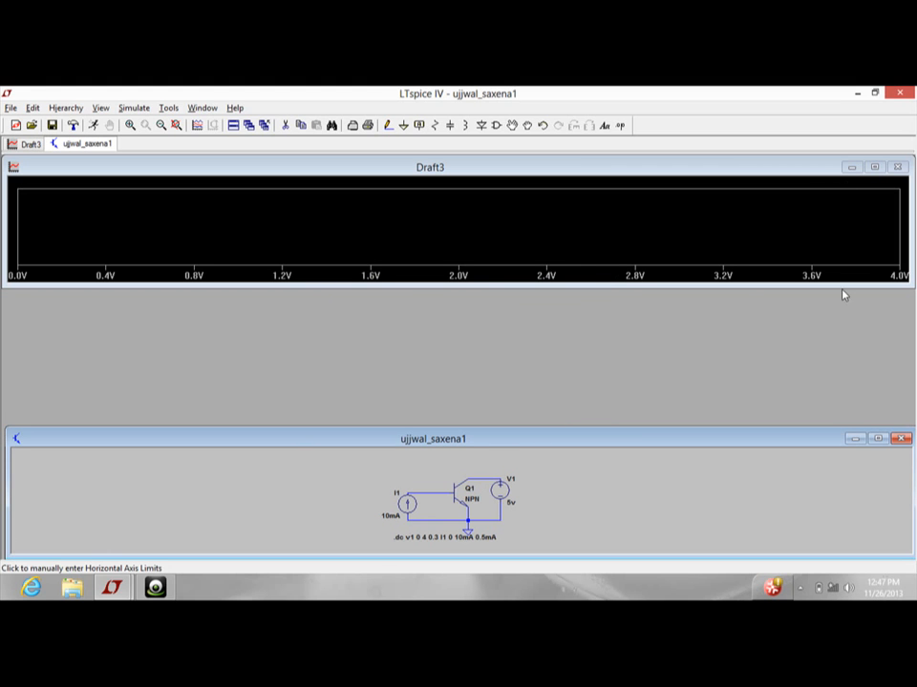
Extend the plot window down to the schematic window and rerun the simulation
drag(739, 287, 753, 424)
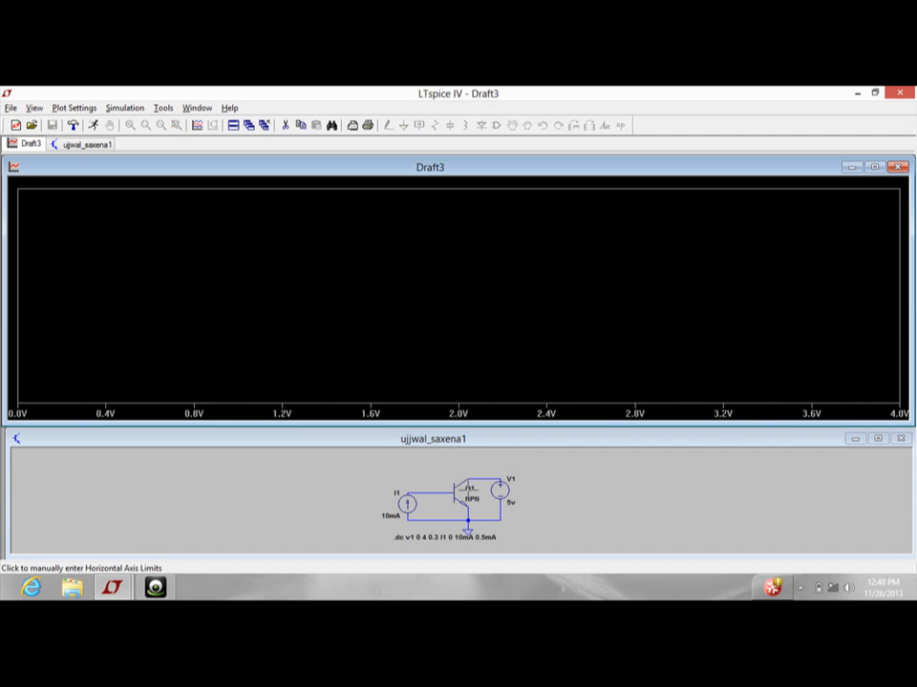
click(93, 125)
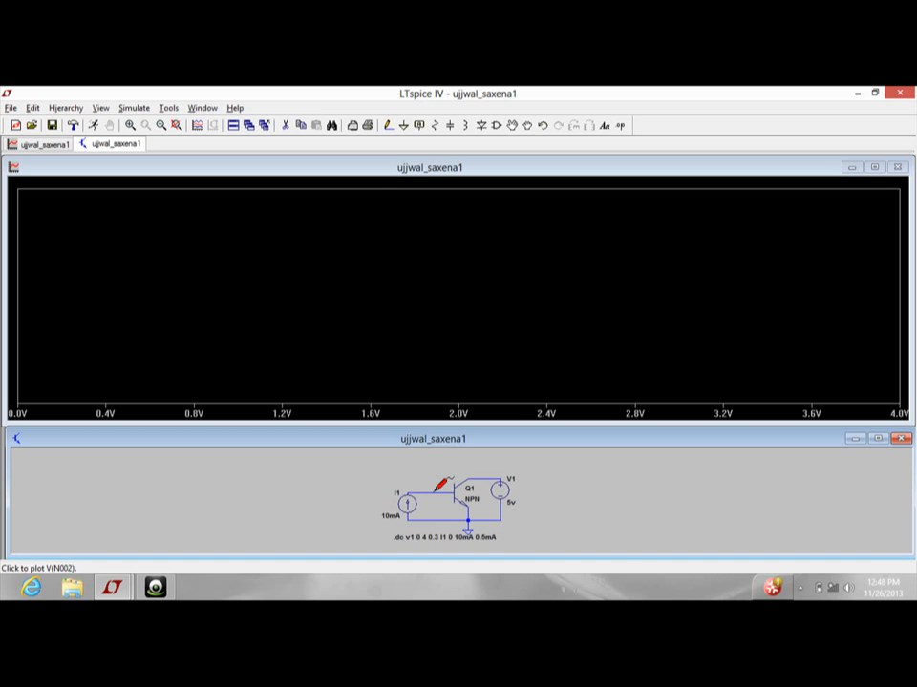
Plot the collector node voltage and Q1's collector current, and reduce the plot to Ic(Q1) alone
click(492, 476)
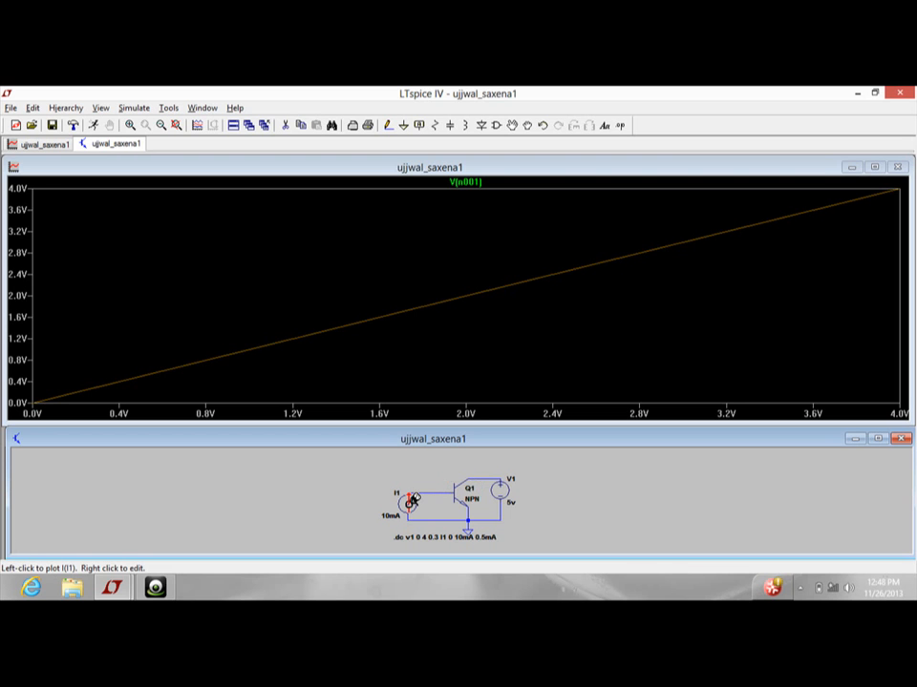
click(467, 476)
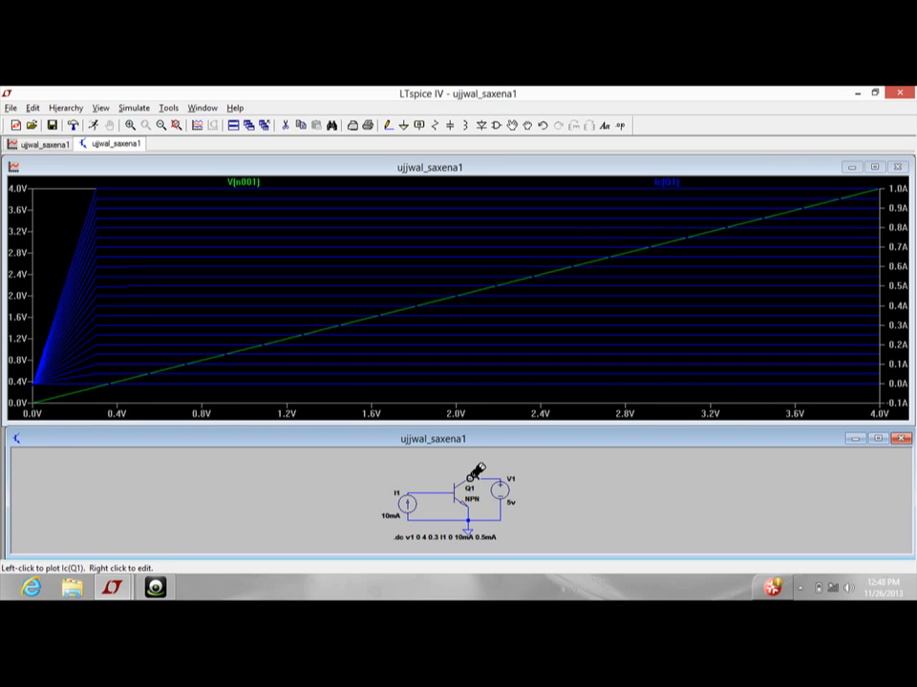
click(469, 474)
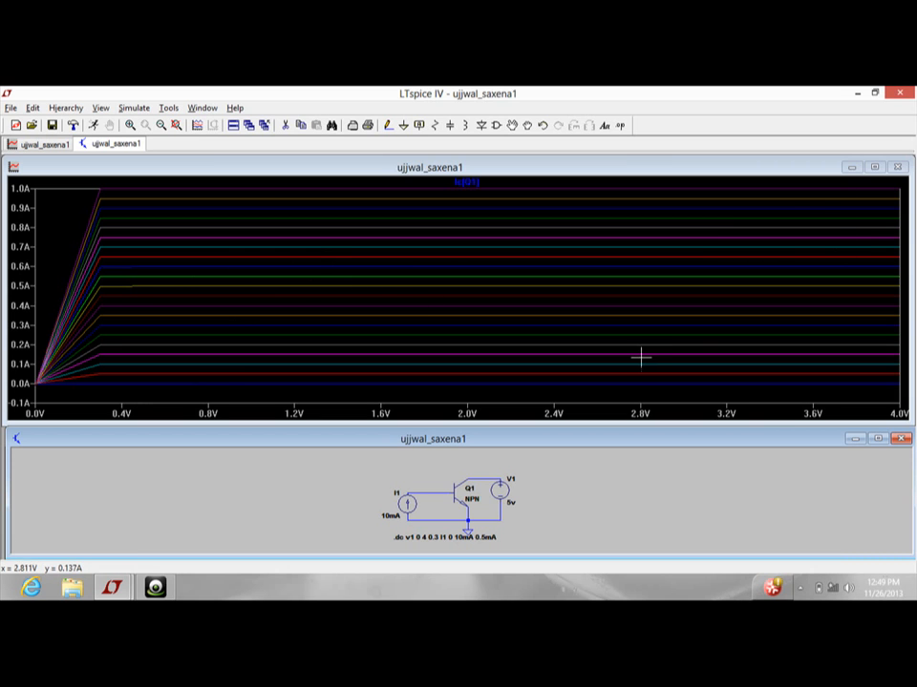
Replace transistor Q1 with the Fairchild 2N4124 model and rerun the simulation
right_click(474, 503)
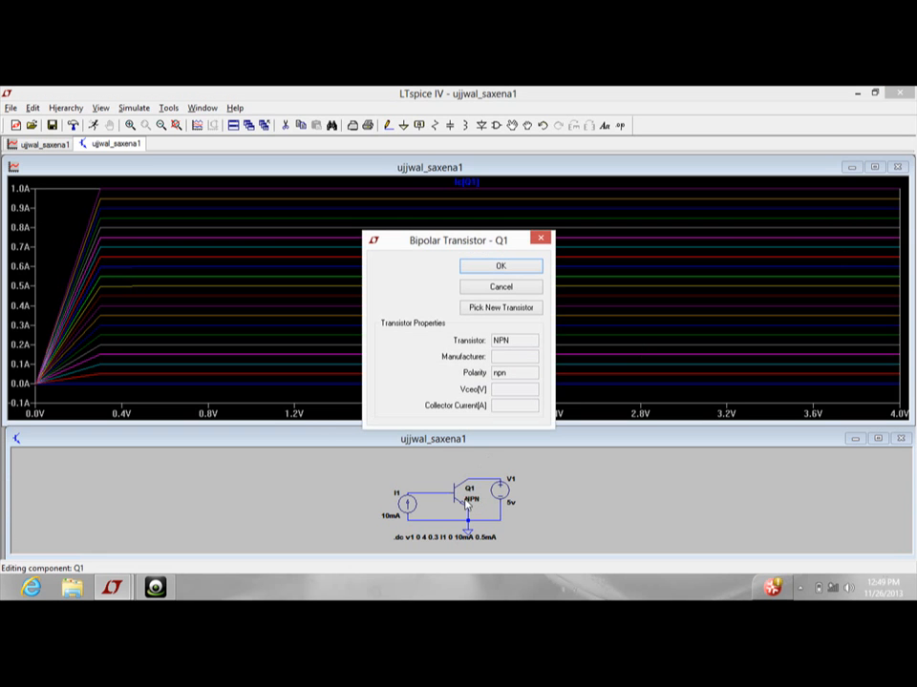
click(490, 308)
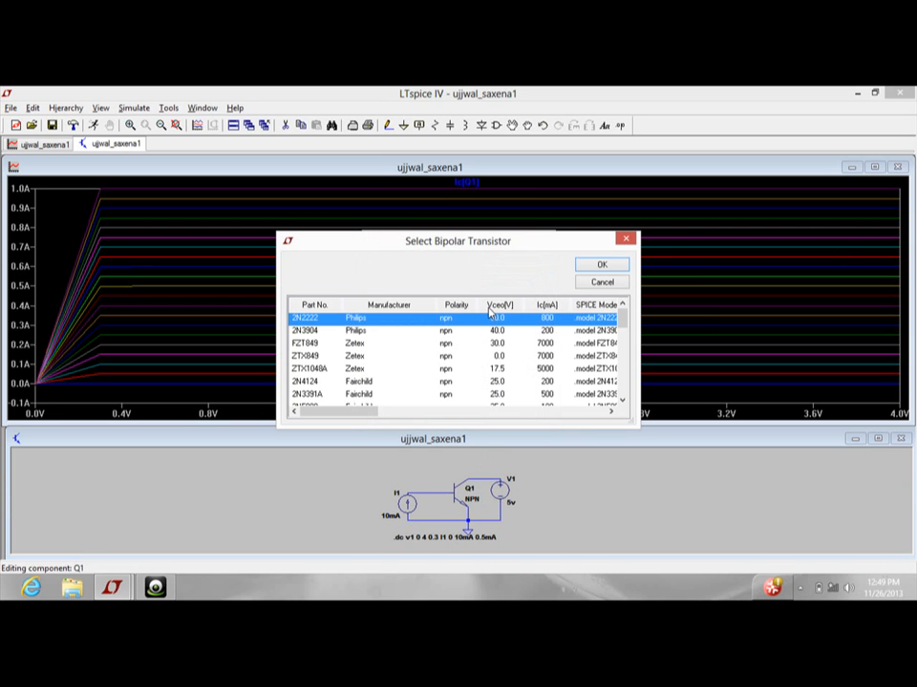
click(401, 382)
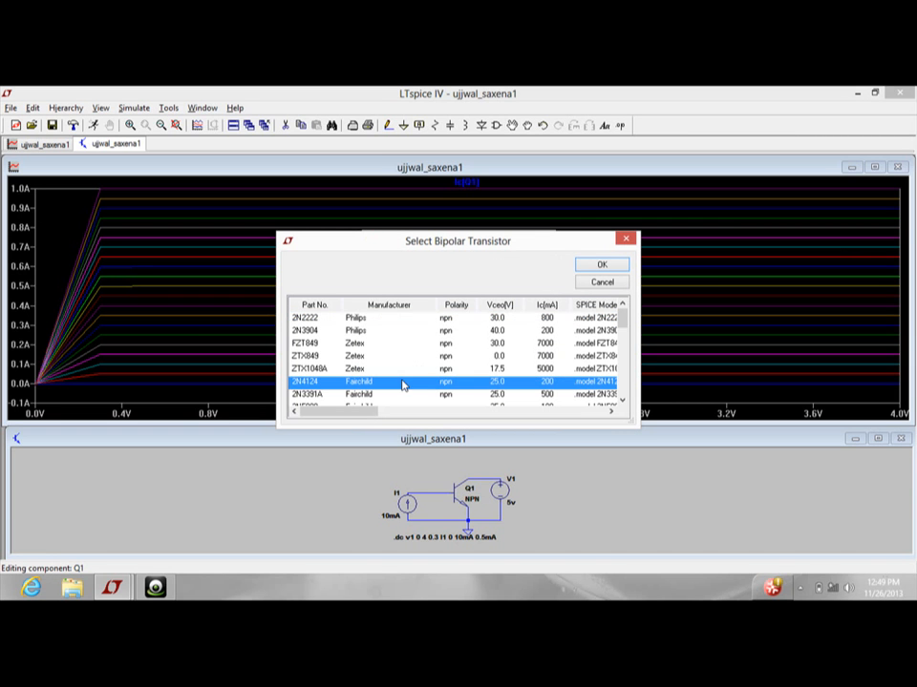
click(596, 267)
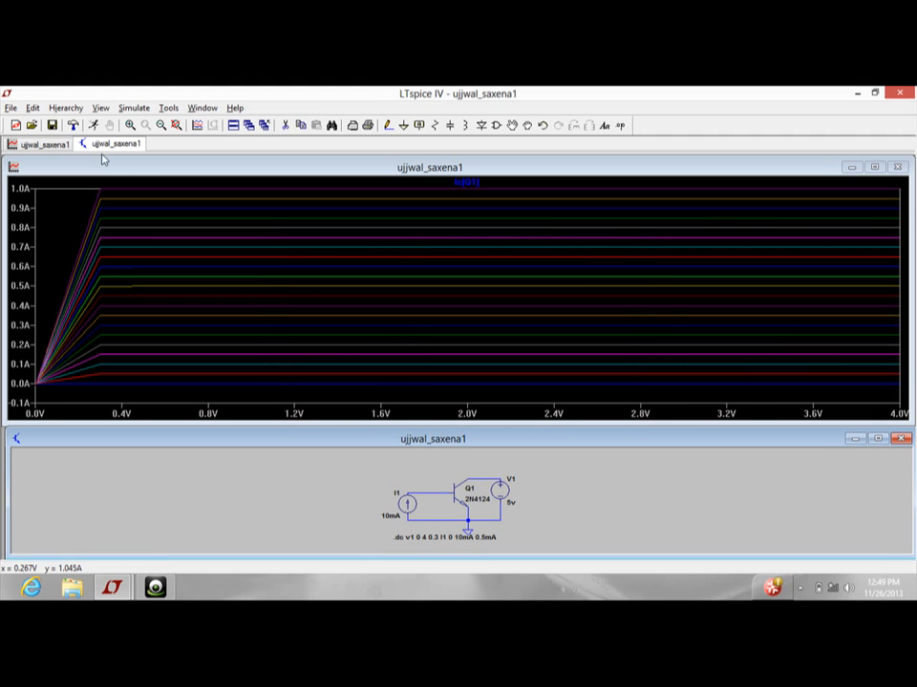
click(93, 125)
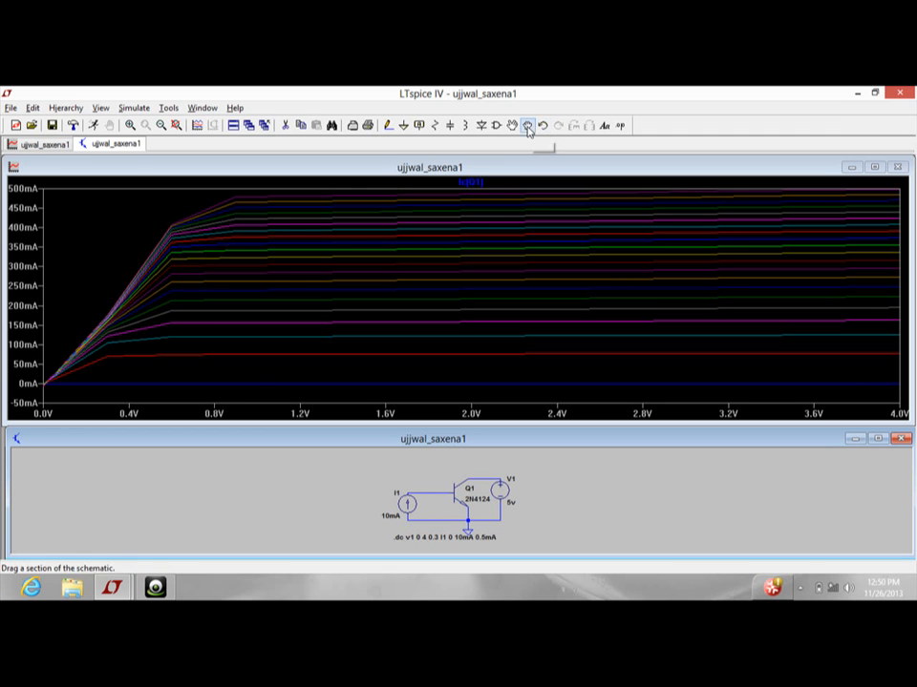
key(super+c)
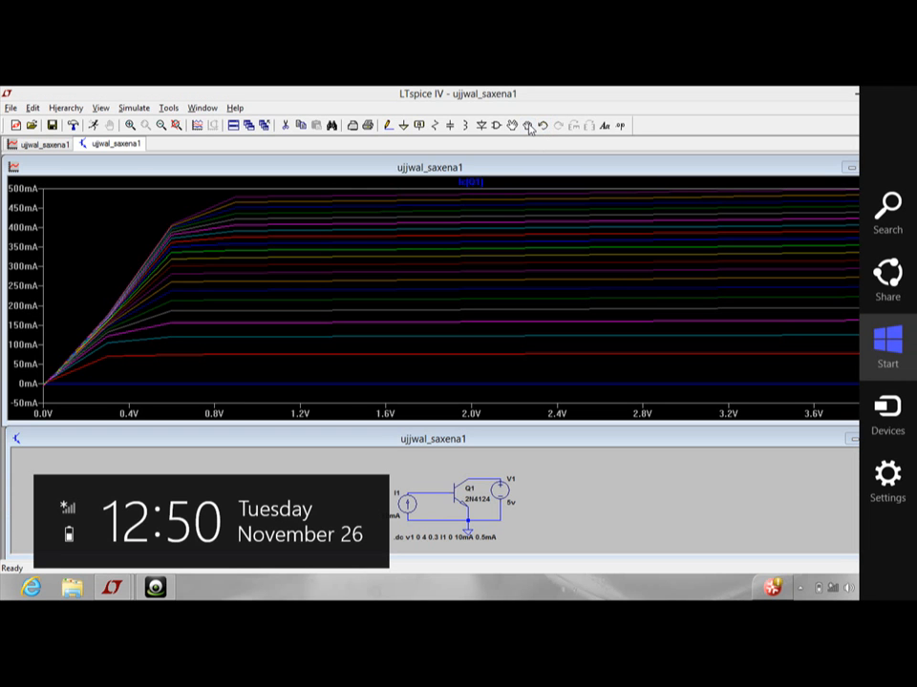
key(Escape)
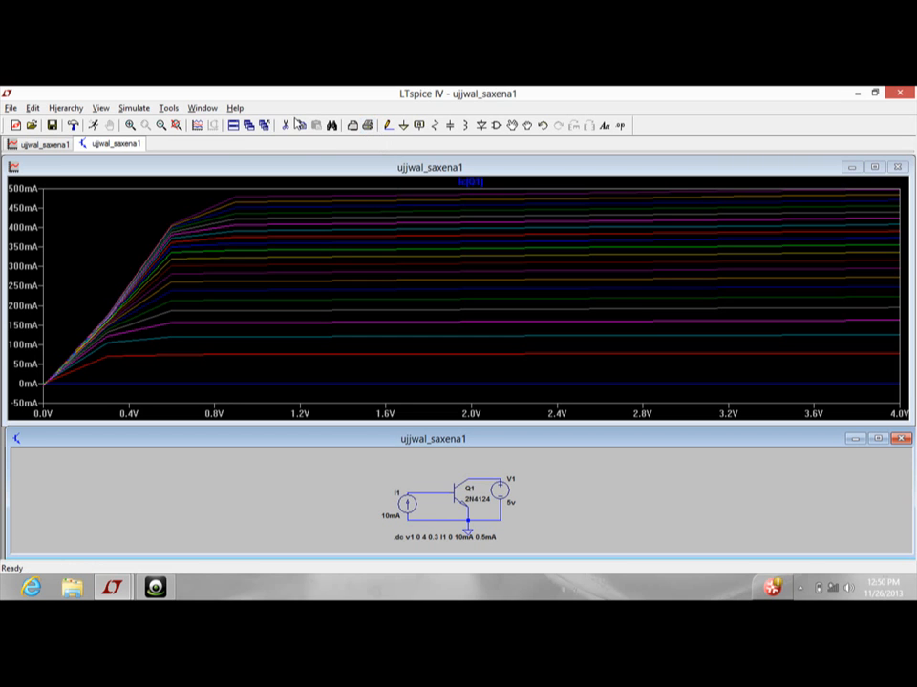
Delete current source I1 and its wire to Q1's base, and undo both deletions
click(285, 131)
click(408, 513)
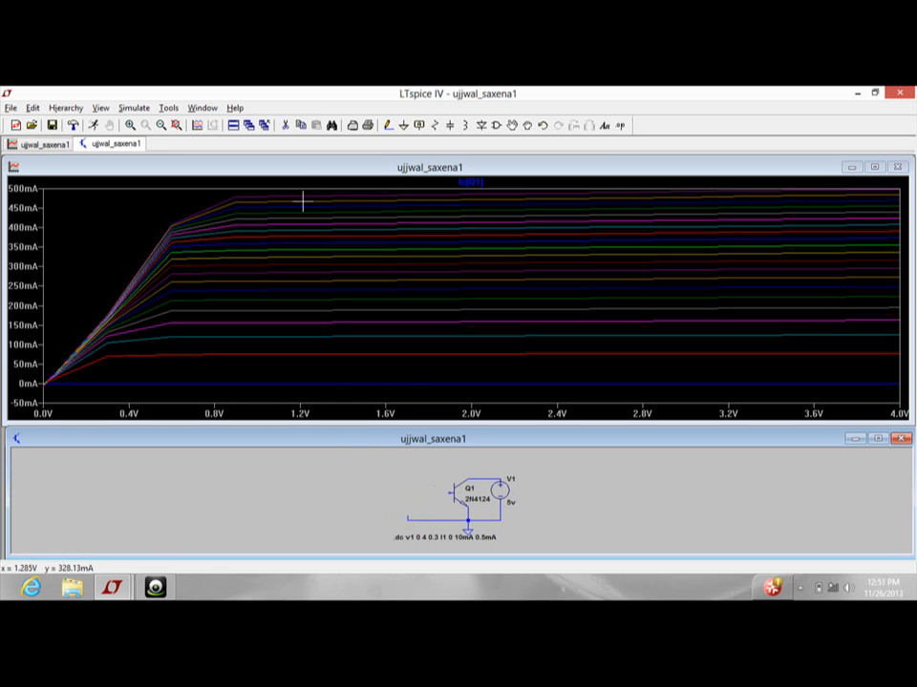
click(543, 125)
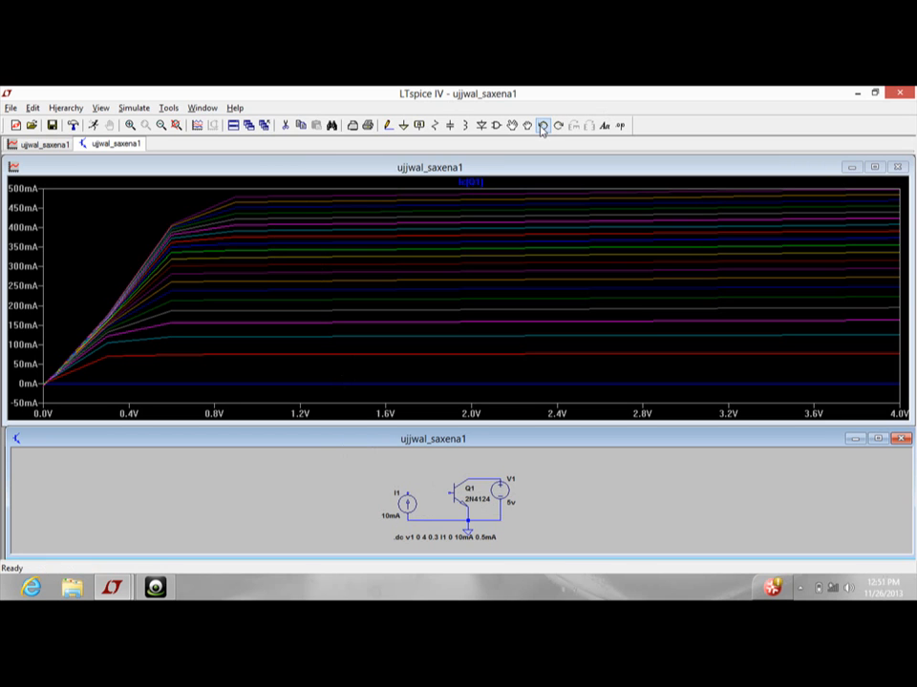
click(542, 125)
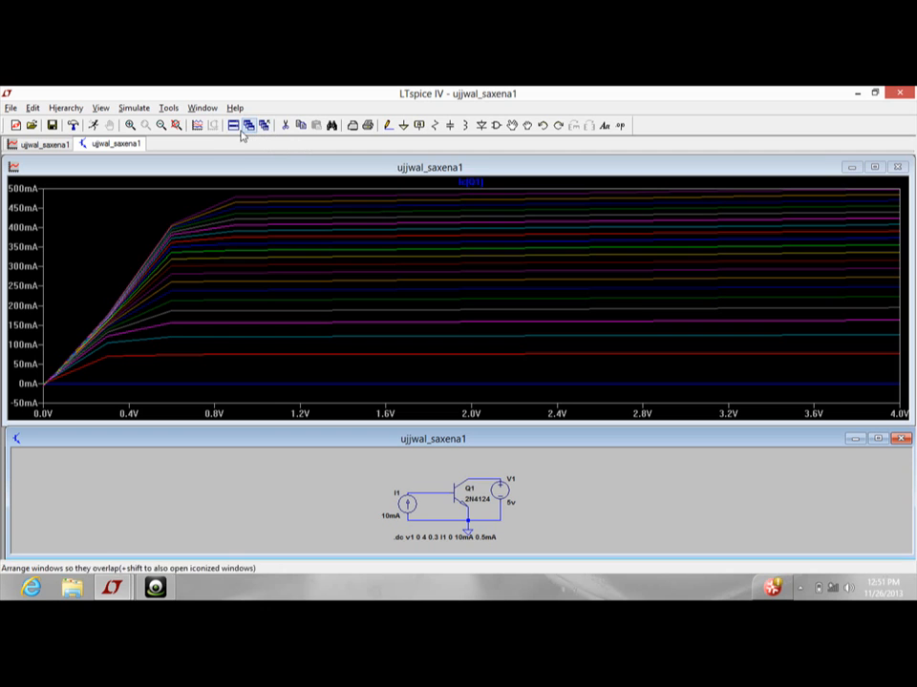
click(130, 125)
drag(373, 469, 547, 547)
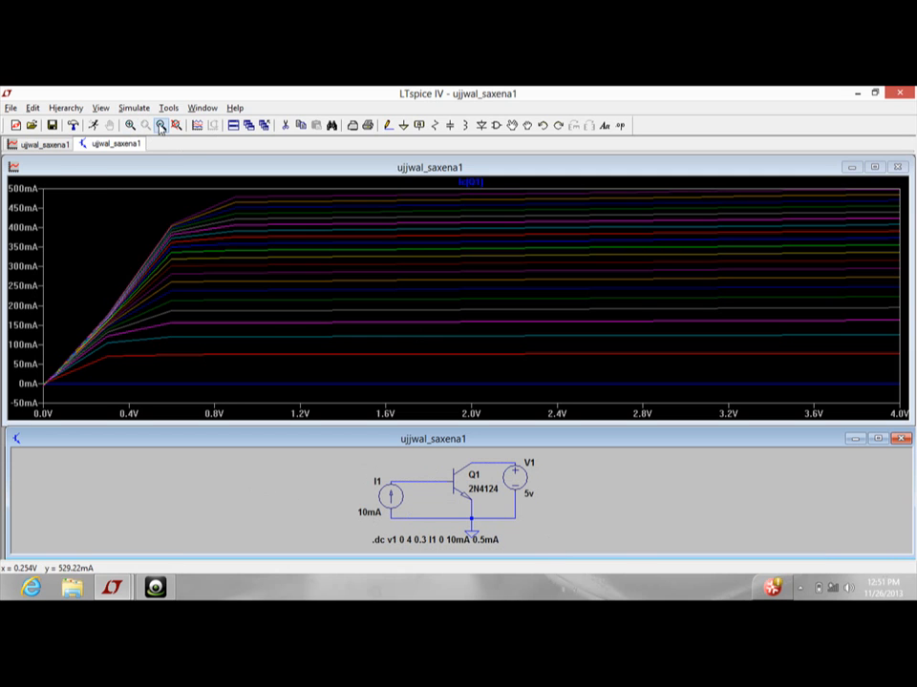
click(31, 108)
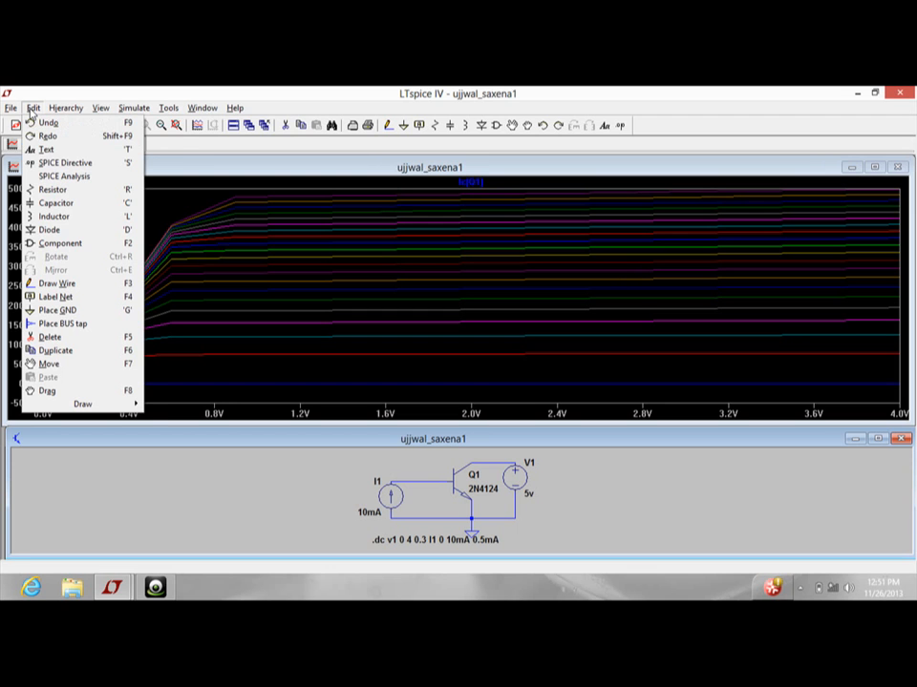
mouse_move(55, 111)
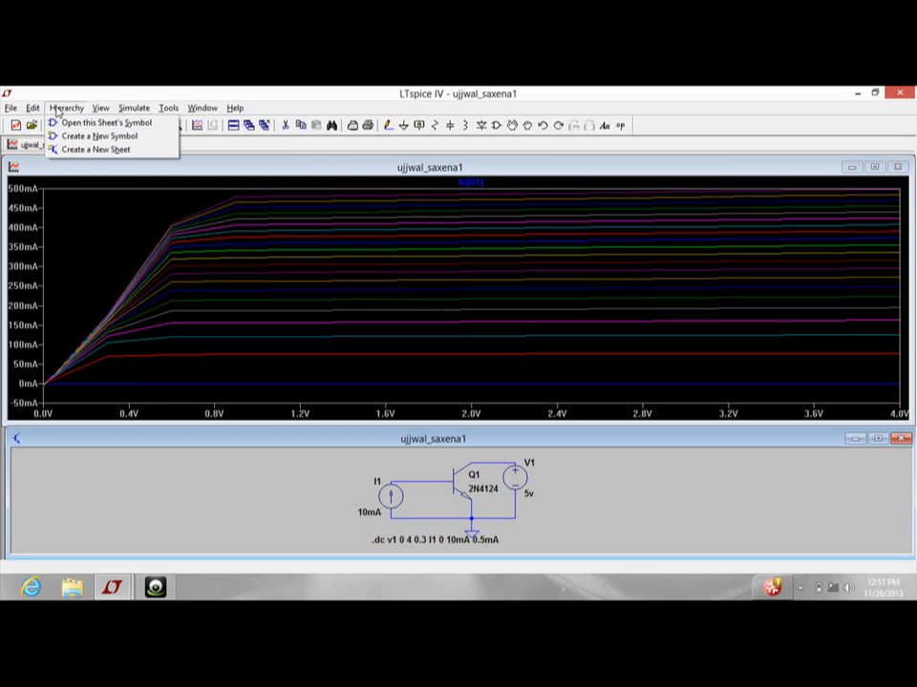
mouse_move(102, 111)
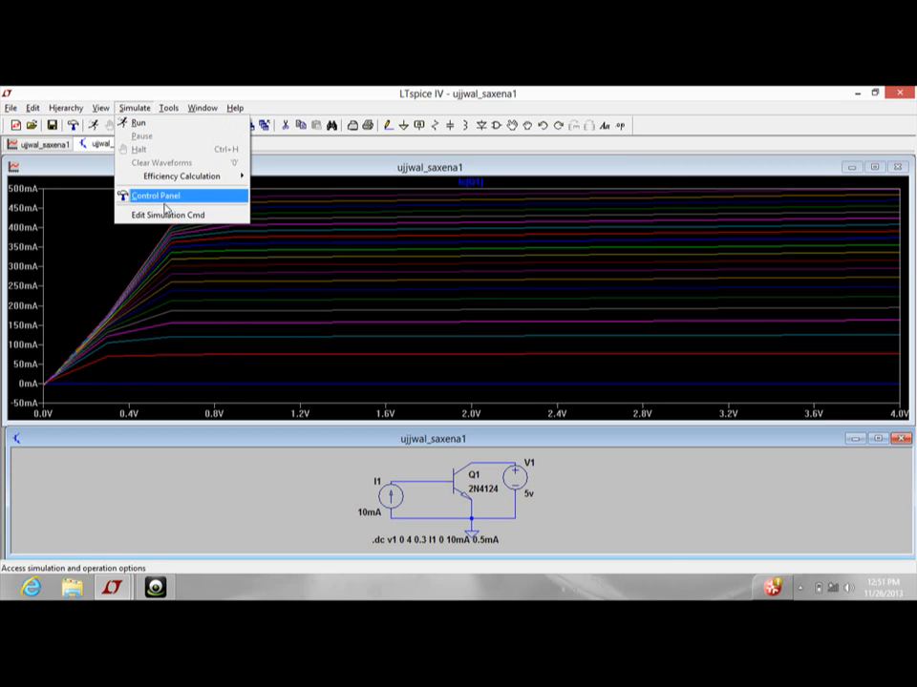
Set the DC sweep increment of the second source I1 to 0.2mA and rerun the simulation
click(166, 218)
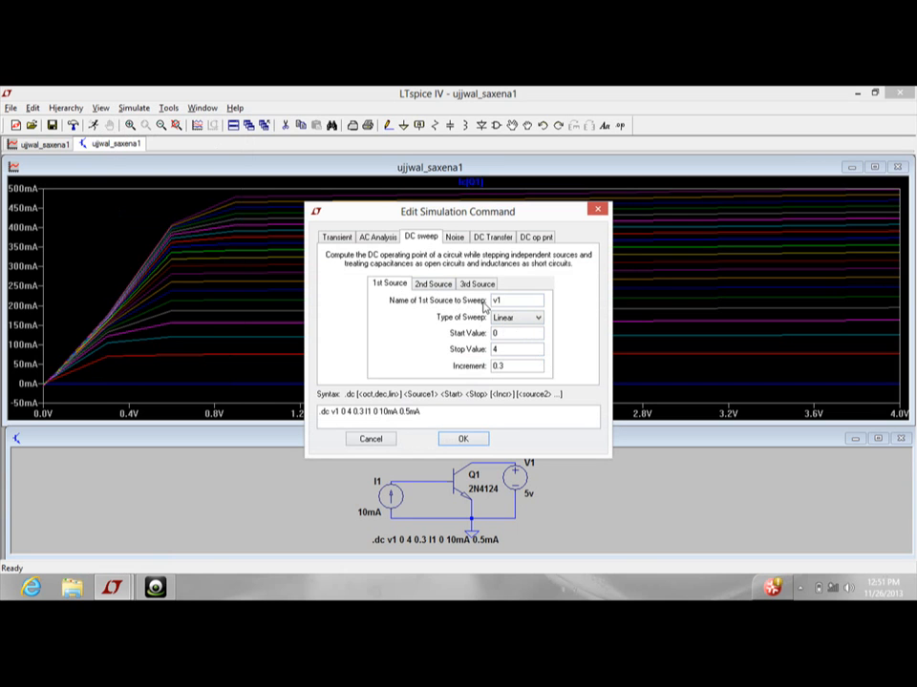
click(497, 333)
click(437, 285)
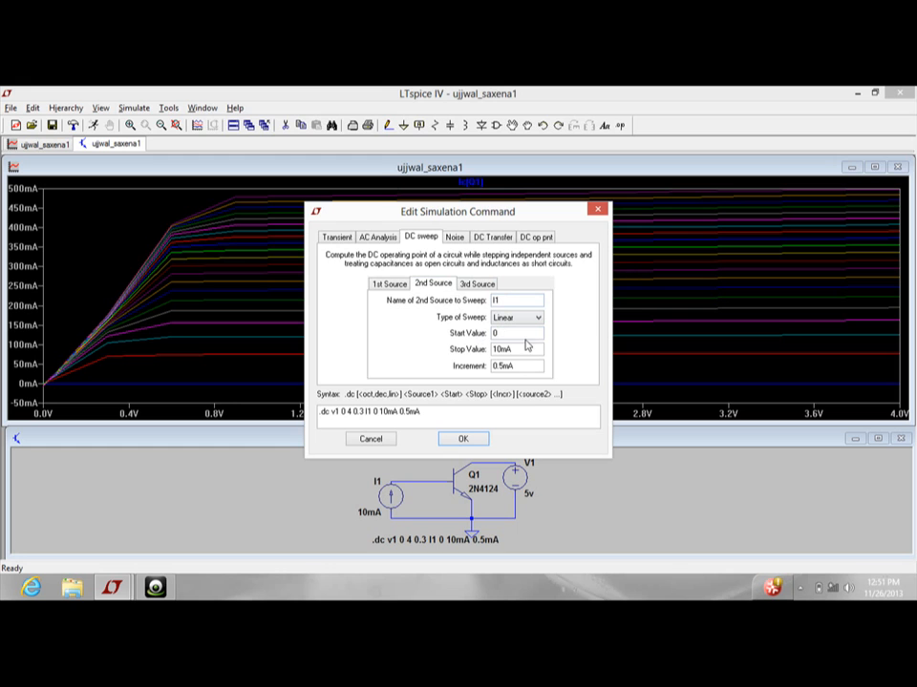
click(503, 367)
key(BackSpace)
text(2)
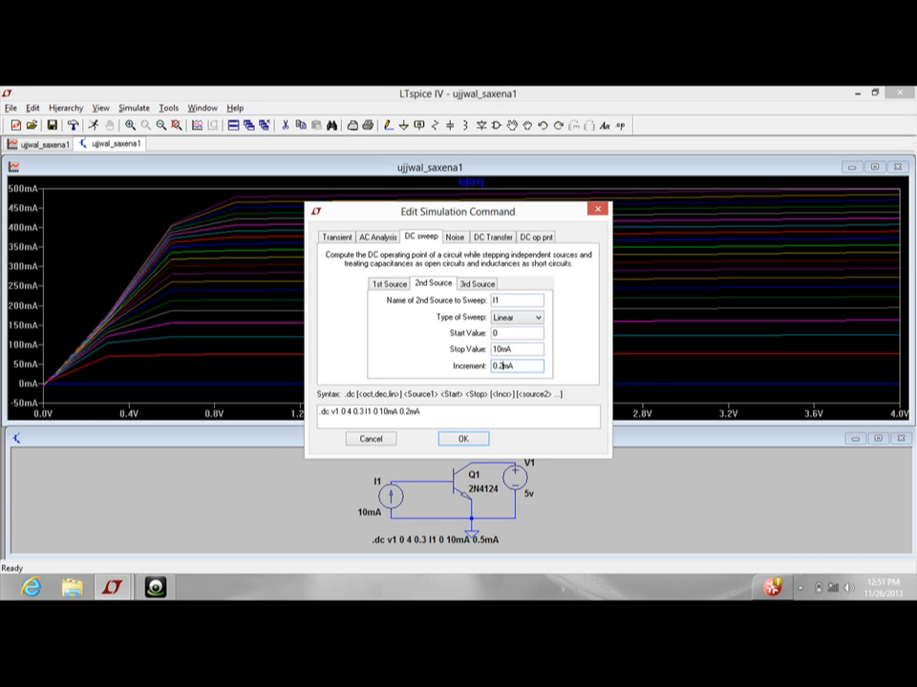
click(455, 441)
click(94, 126)
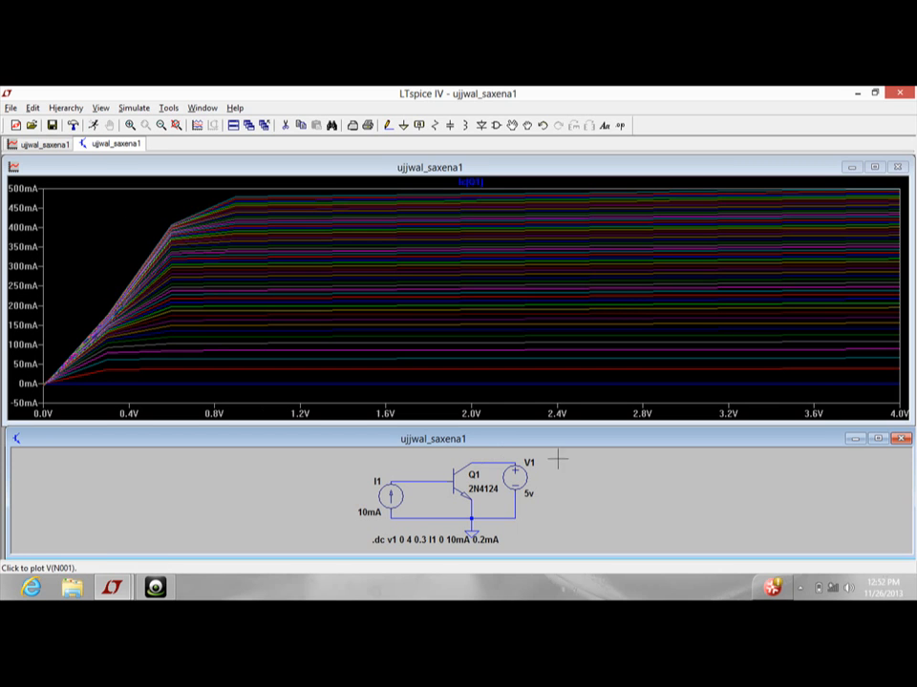
Minimize the plot window and exit LTspice IV without saving the changes to the schematic
click(852, 168)
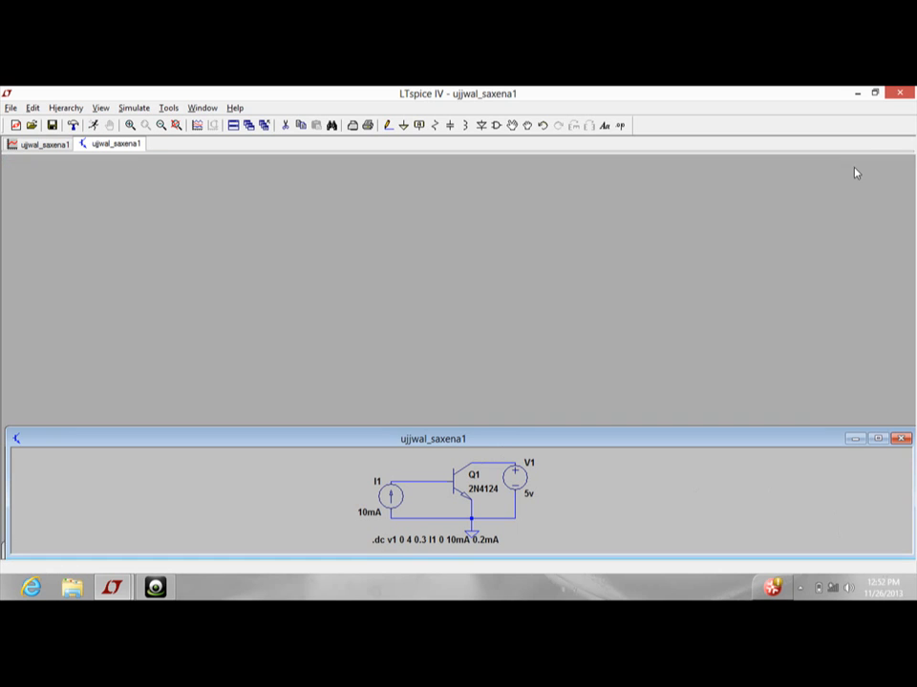
click(899, 93)
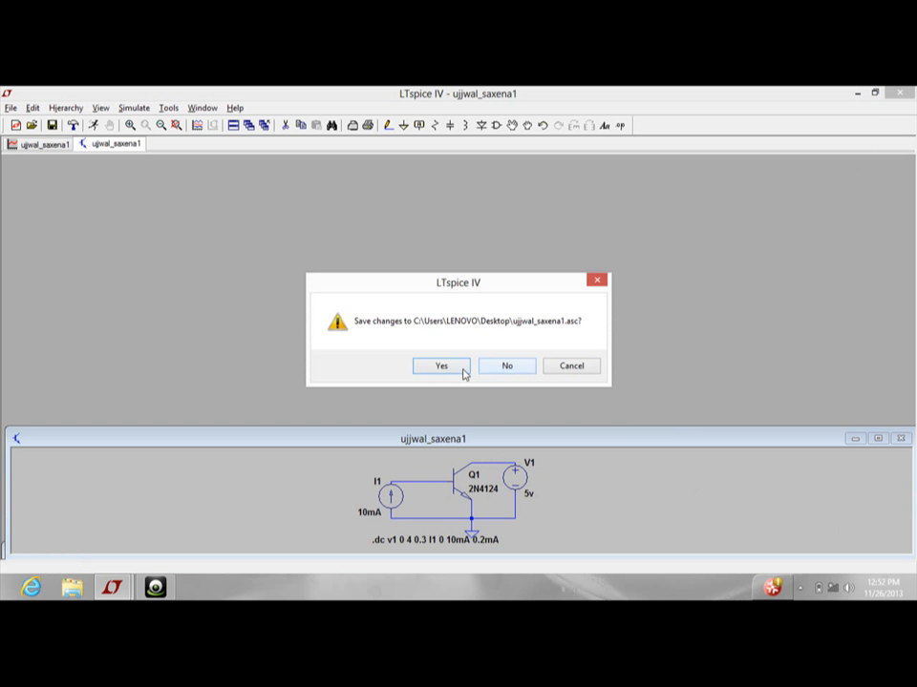
click(493, 373)
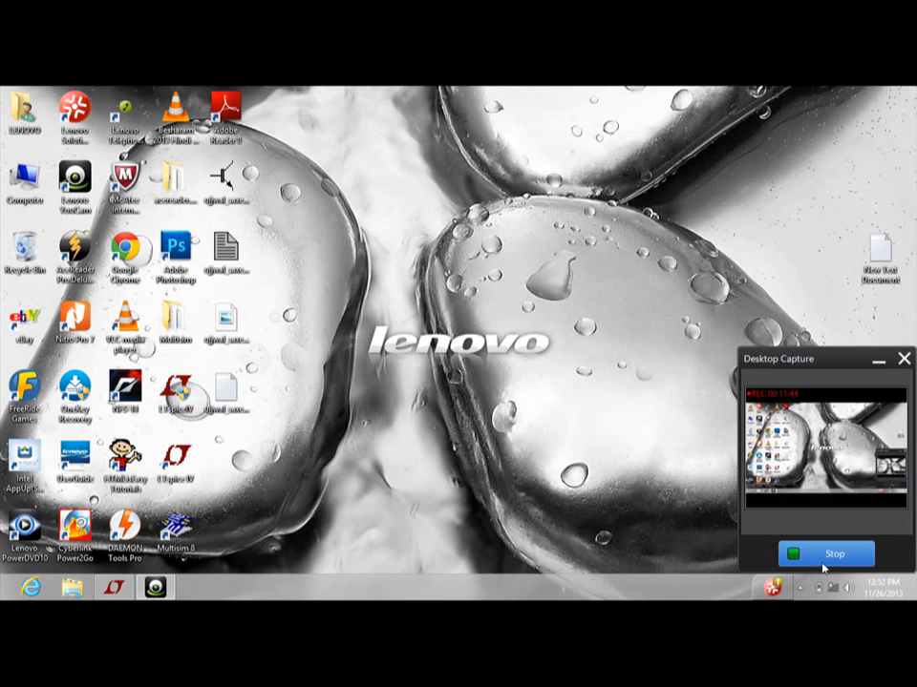